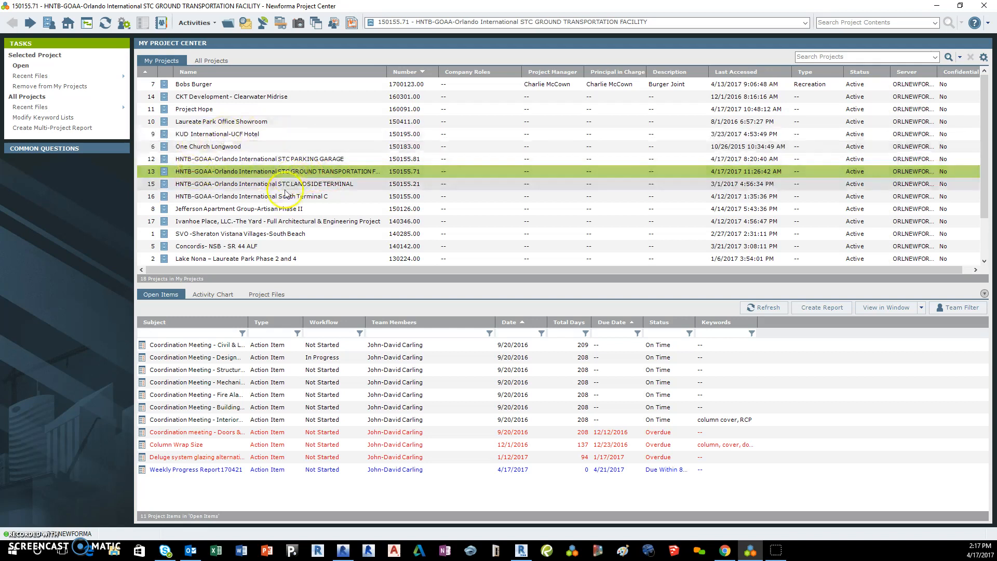
Open the action items of project 150155.71, the STC Ground Transportation Facility, and start identifying a new action item.
double_click(292, 172)
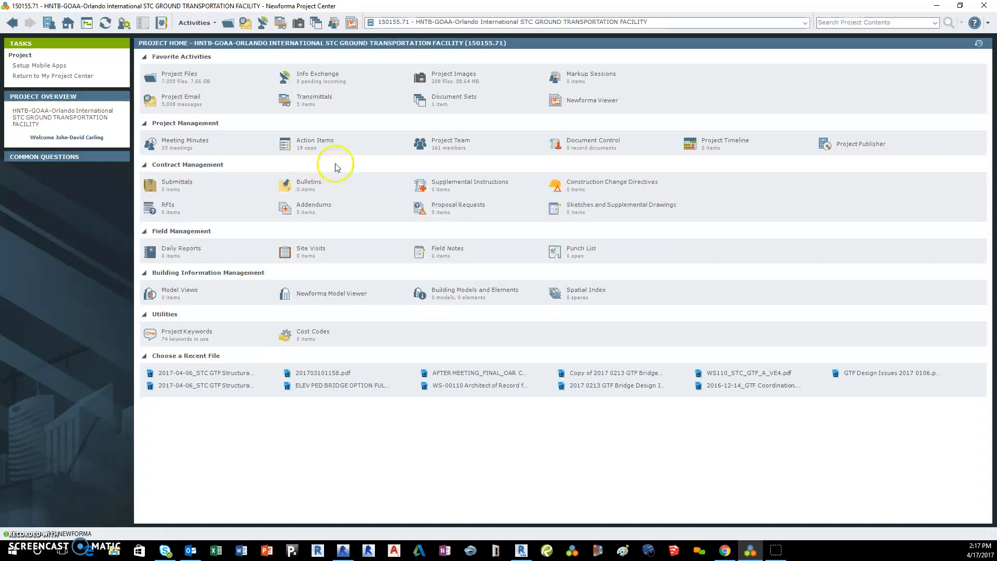
click(329, 141)
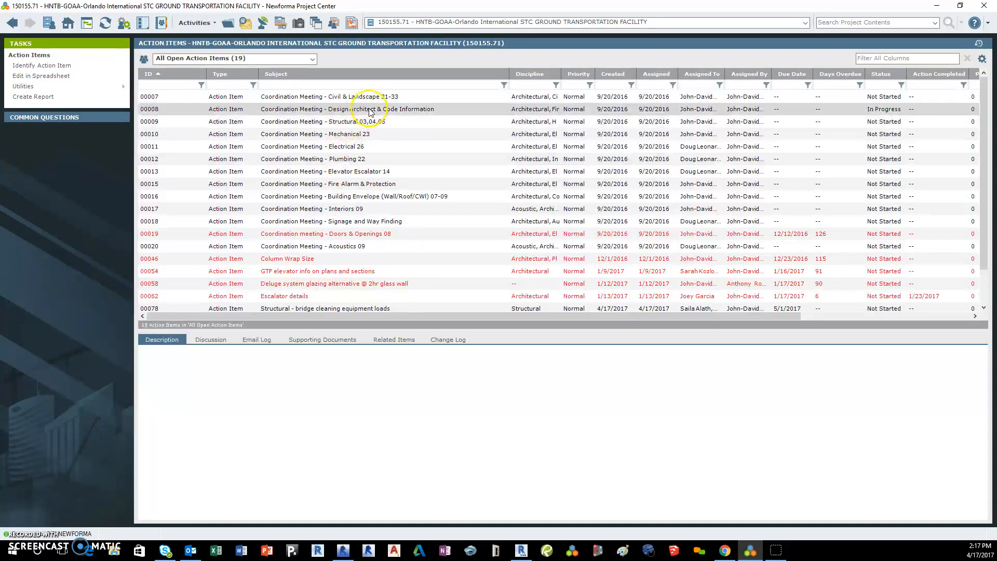
scroll(358, 201, down, 1)
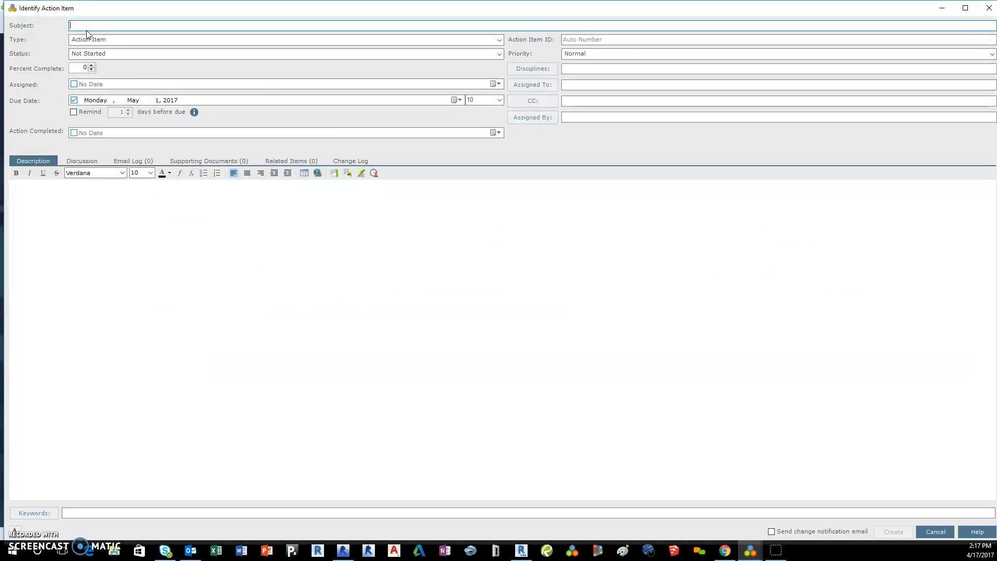
Enter "Railing - Decide Type" as the subject of the new action item.
text(Decide)
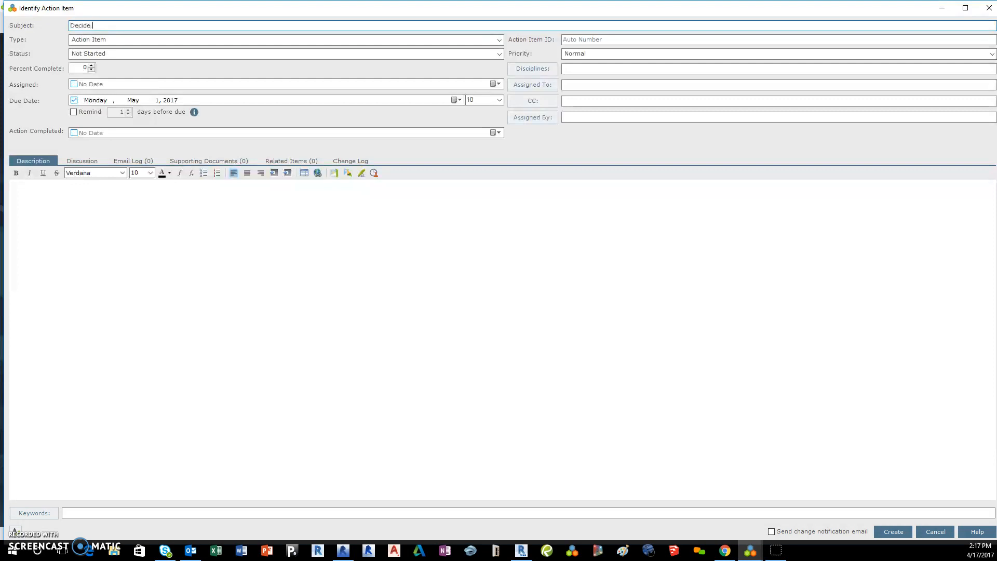
key(BackSpace)
key(BackSpace)
key(BackSpace)
key(BackSpace)
key(BackSpace)
key(BackSpace)
key(BackSpace)
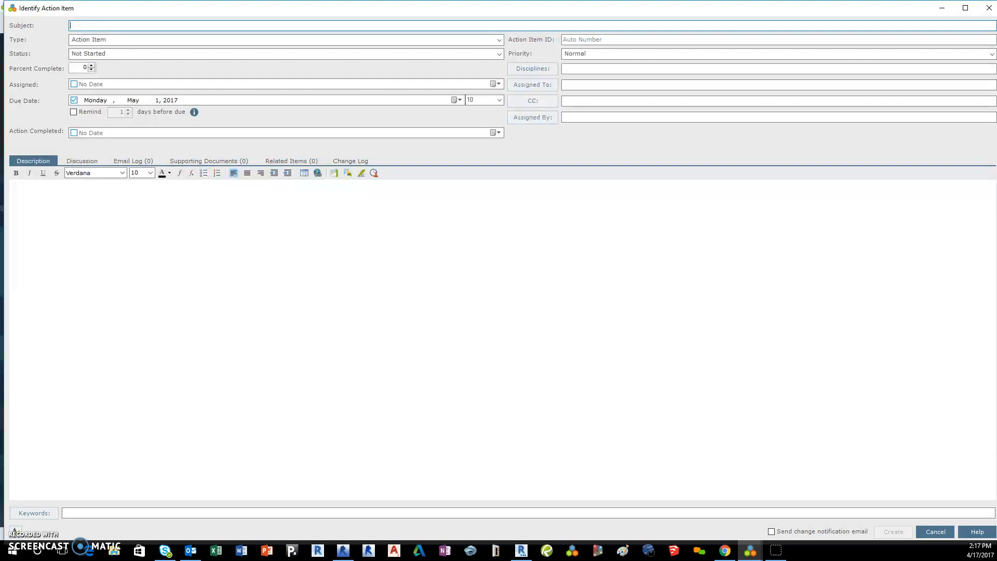
text(Railing - Decide Type)
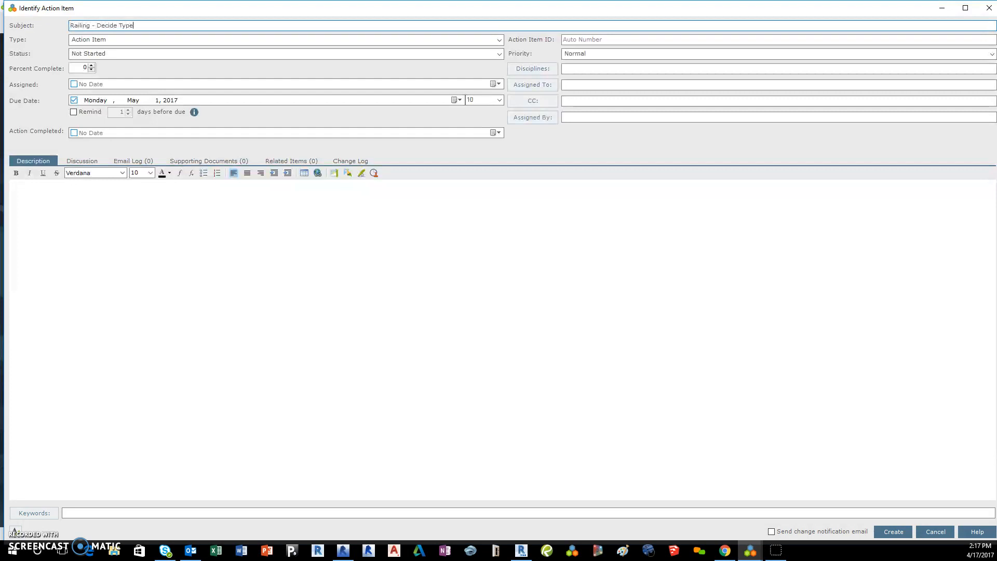
Set the action item's discipline to Architectural.
click(540, 68)
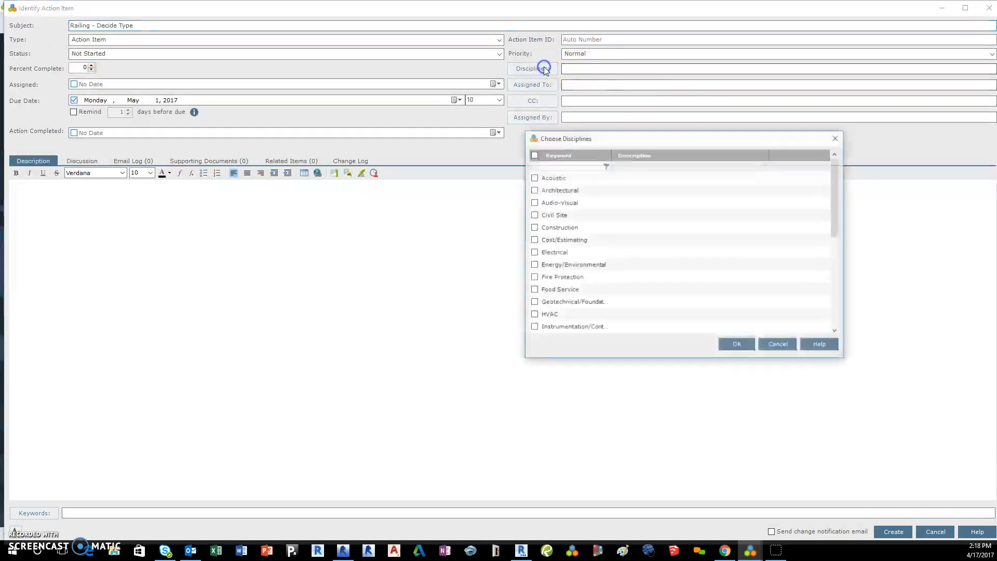
click(533, 190)
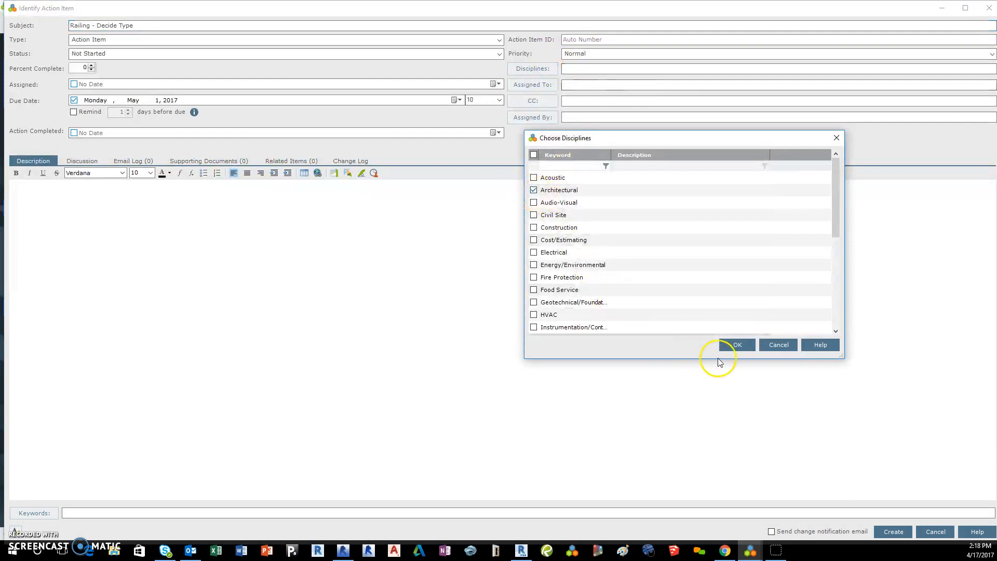
click(738, 344)
Filter the project team by first name and assign the action item to the Architectural team member from Baker Barrios.
click(545, 85)
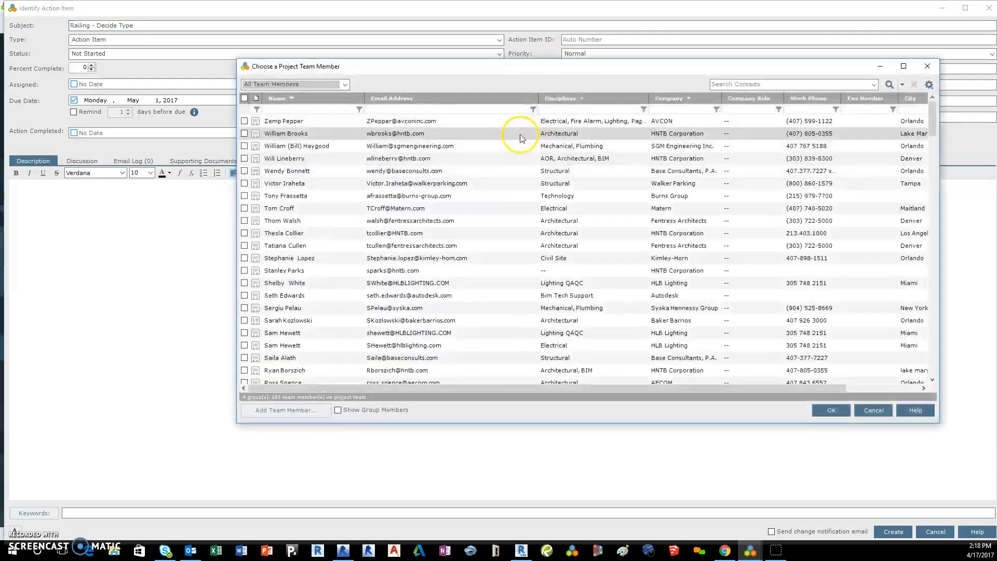
click(296, 109)
text(john)
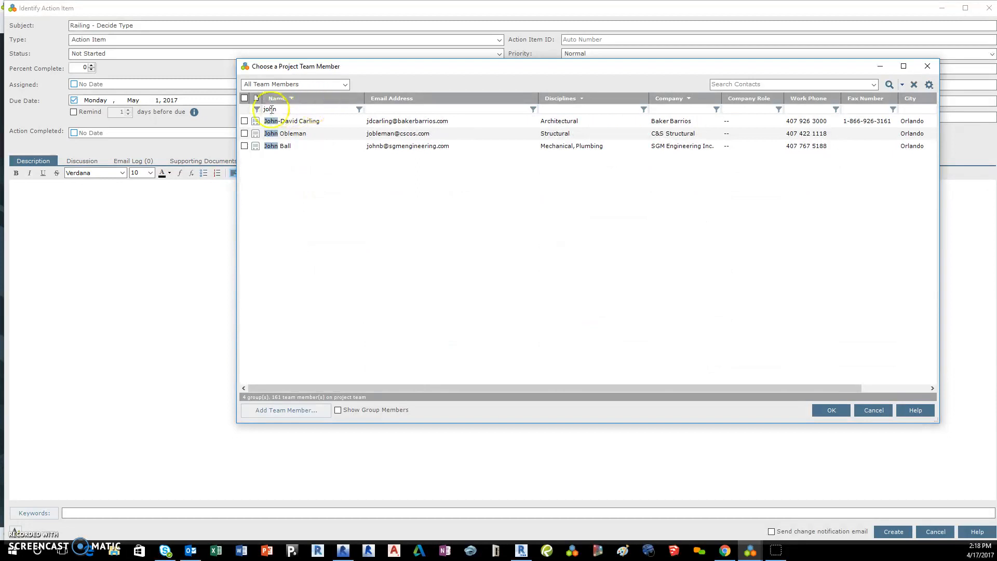
click(244, 121)
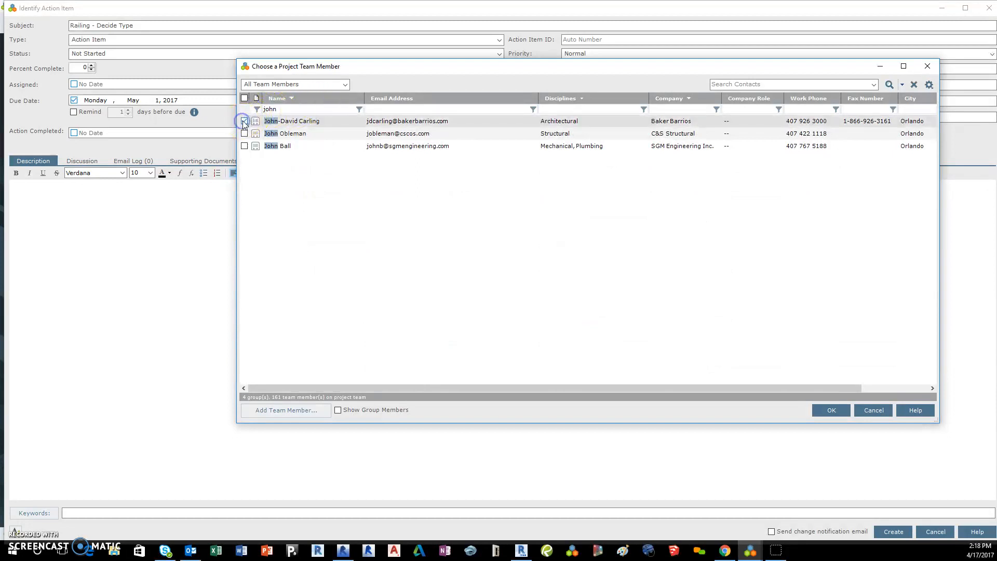
click(831, 410)
Add the Owner/Operator contact from the Greater Orlando Aviation Authority as the action item's CC recipient.
click(548, 104)
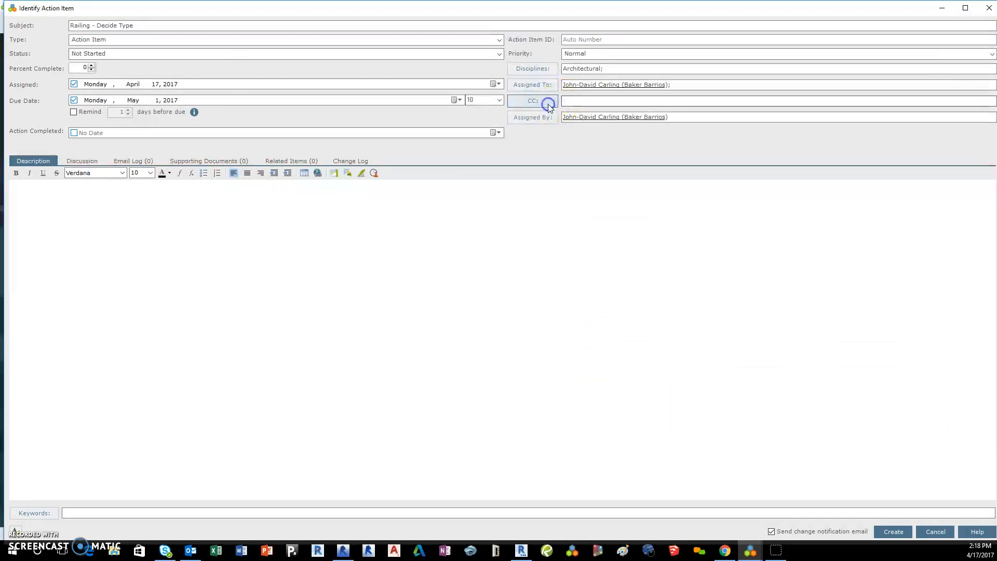
click(314, 109)
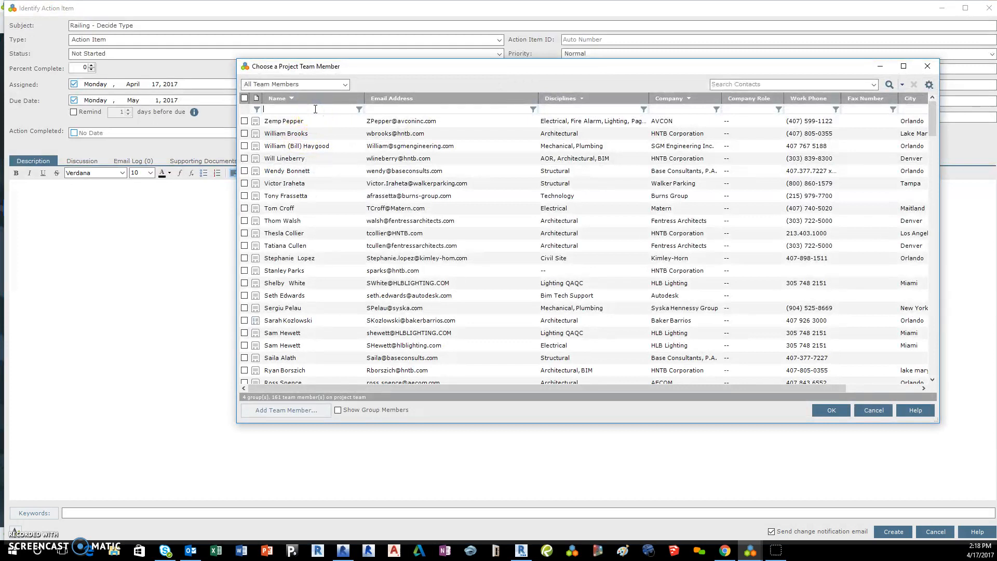
text(frank)
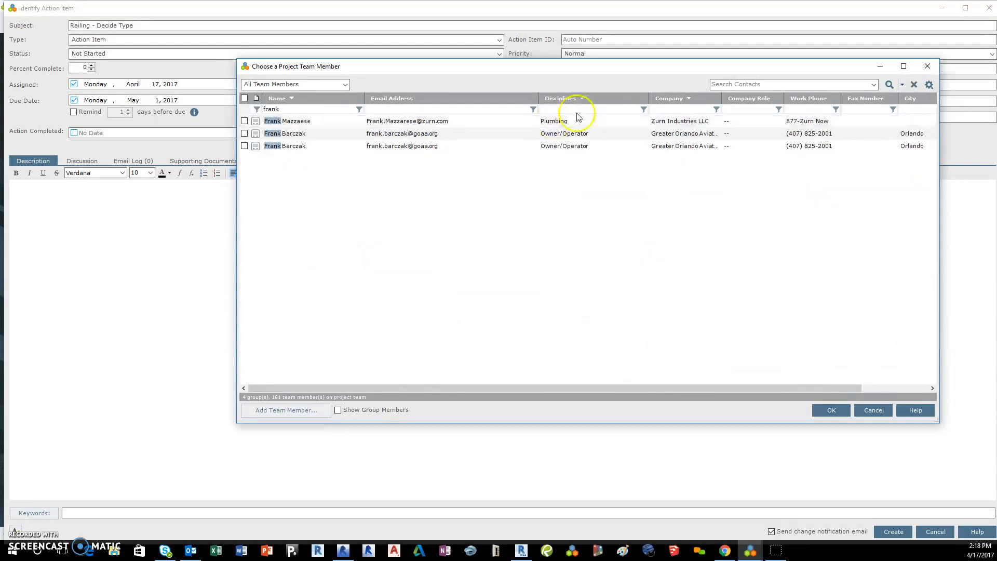
click(244, 134)
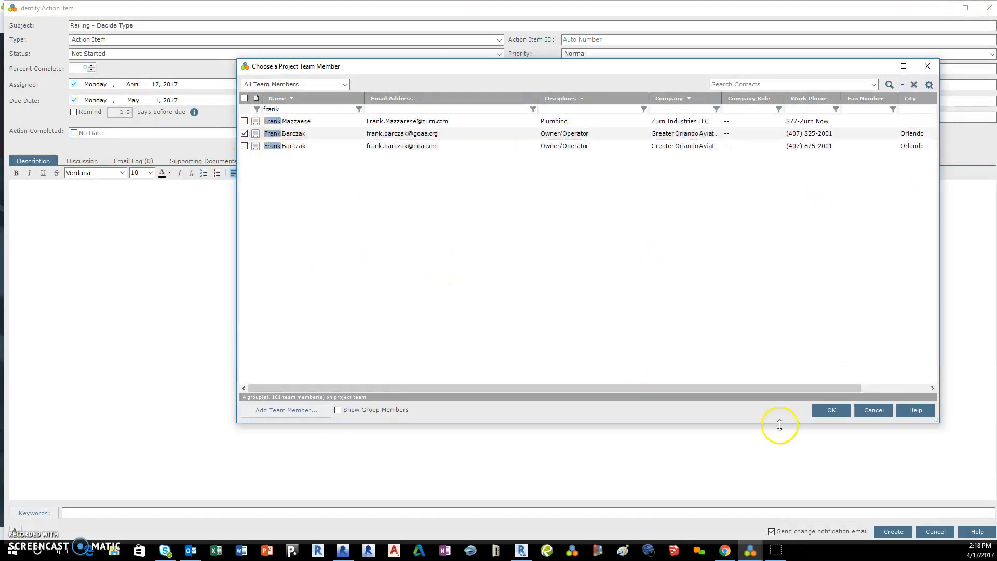
click(825, 411)
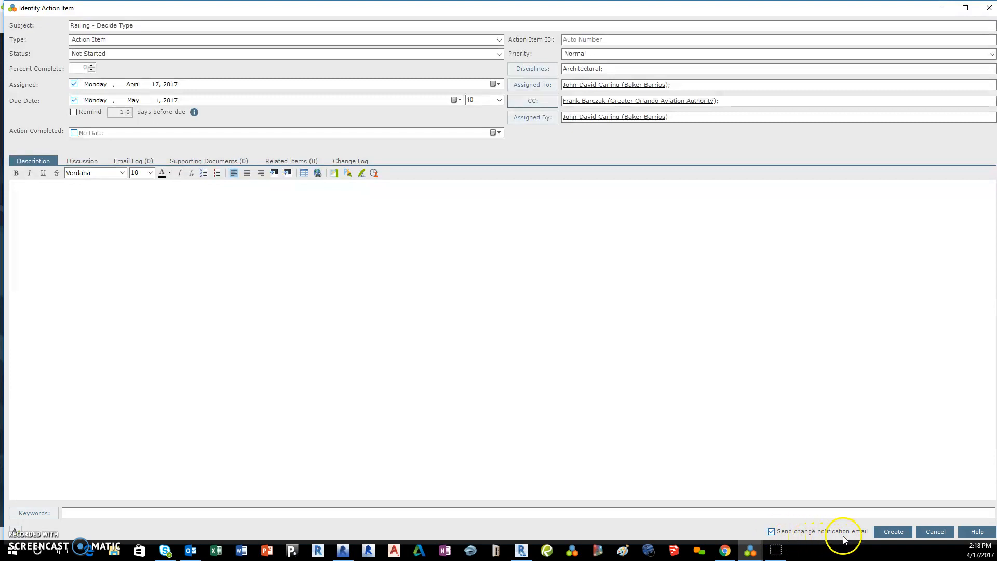
Describe the item as "We need to decide on glass versus cable railing at the balcony." and check its email log and supporting documents.
click(98, 260)
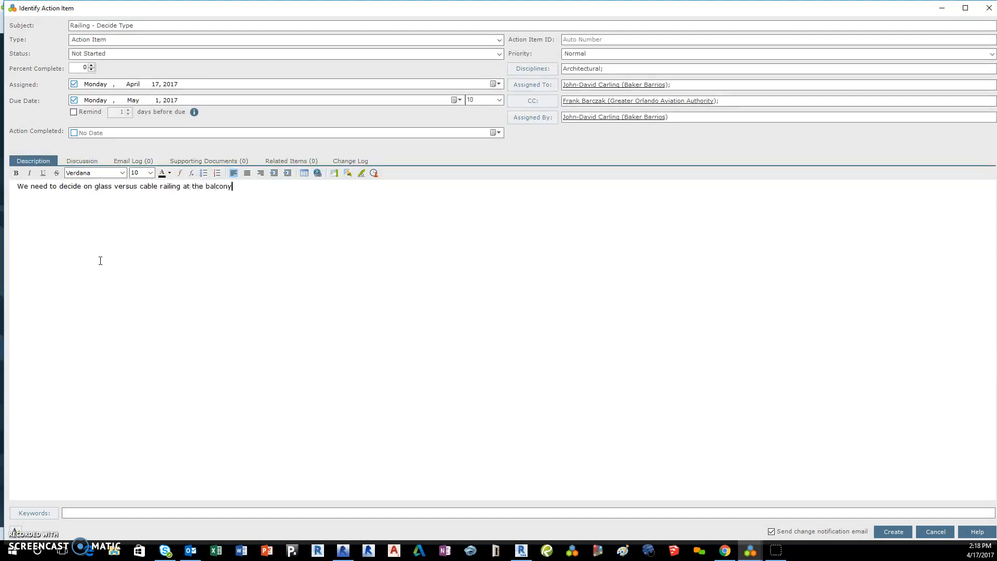
click(136, 161)
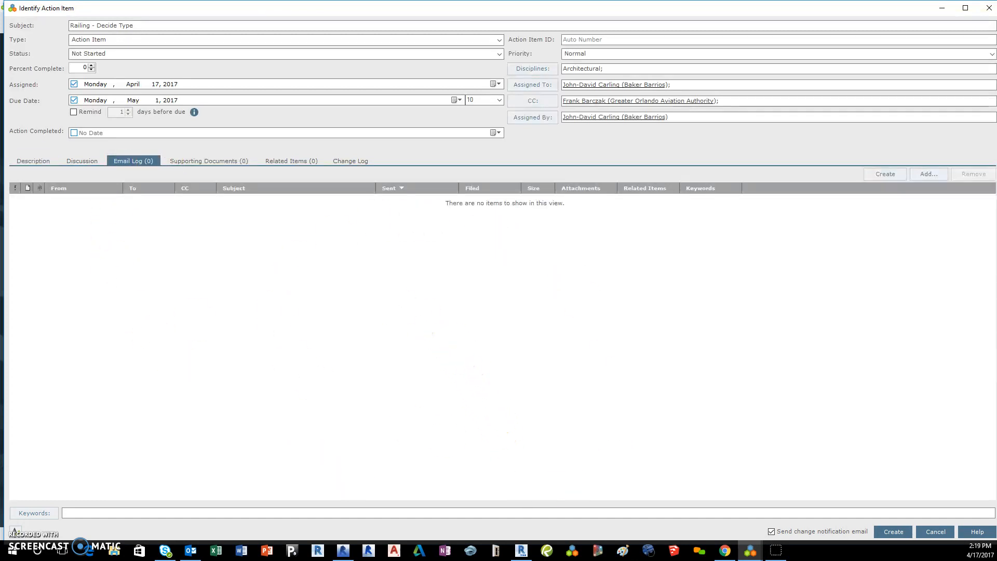
click(210, 160)
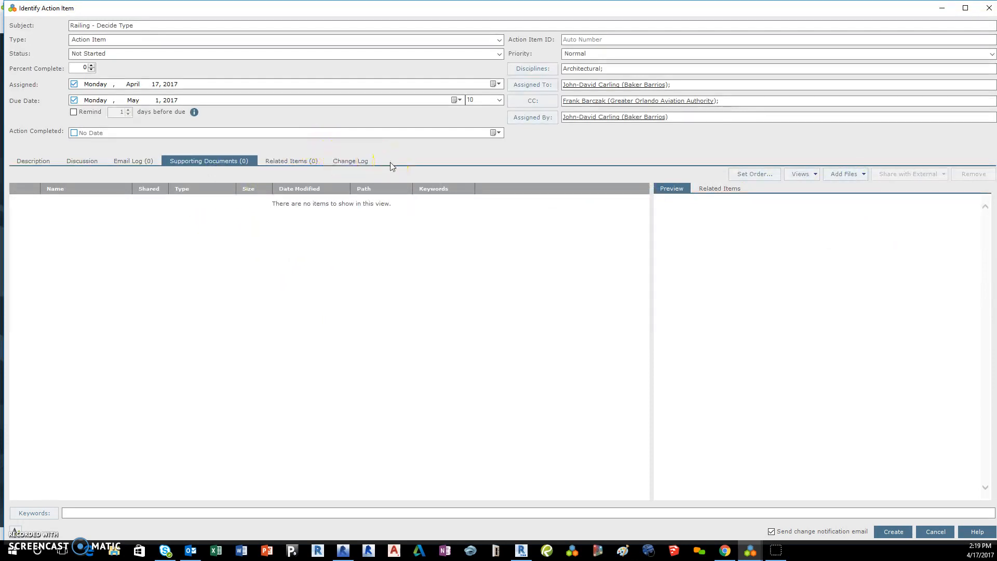
Set the action item's due date to Friday, May 5, 2017.
click(136, 100)
click(456, 100)
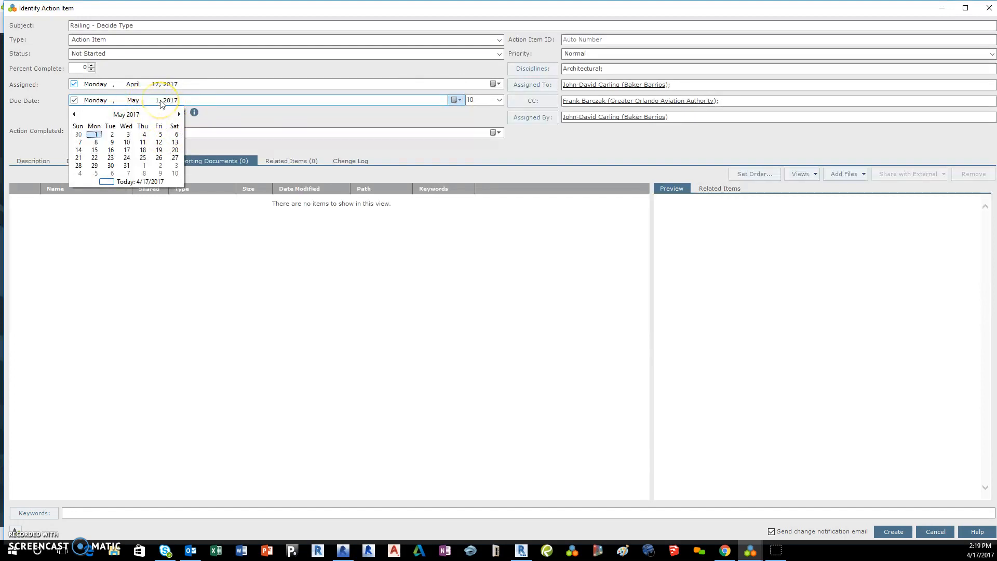
click(160, 134)
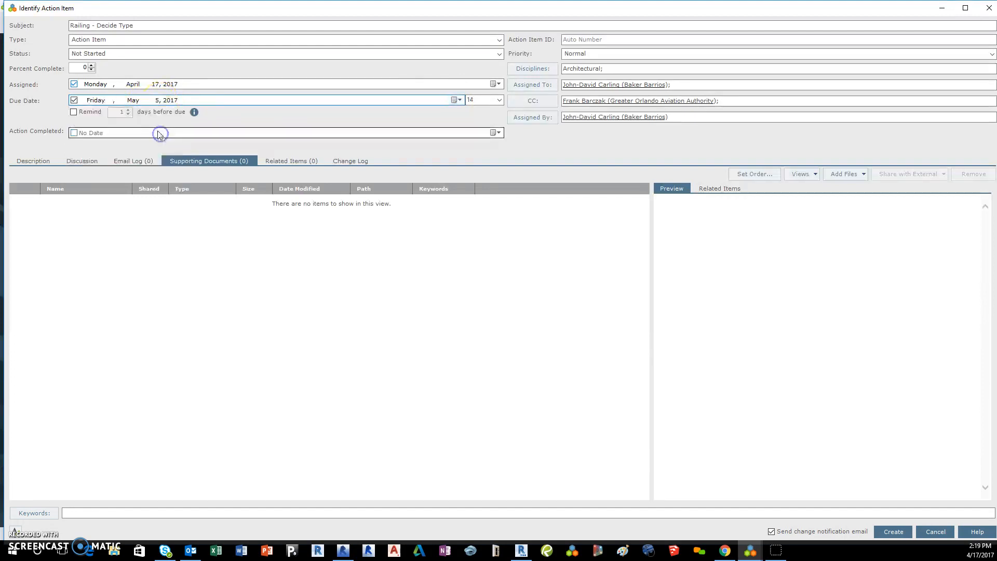
Set the action item's due date to Monday, April 24, 2017.
click(456, 100)
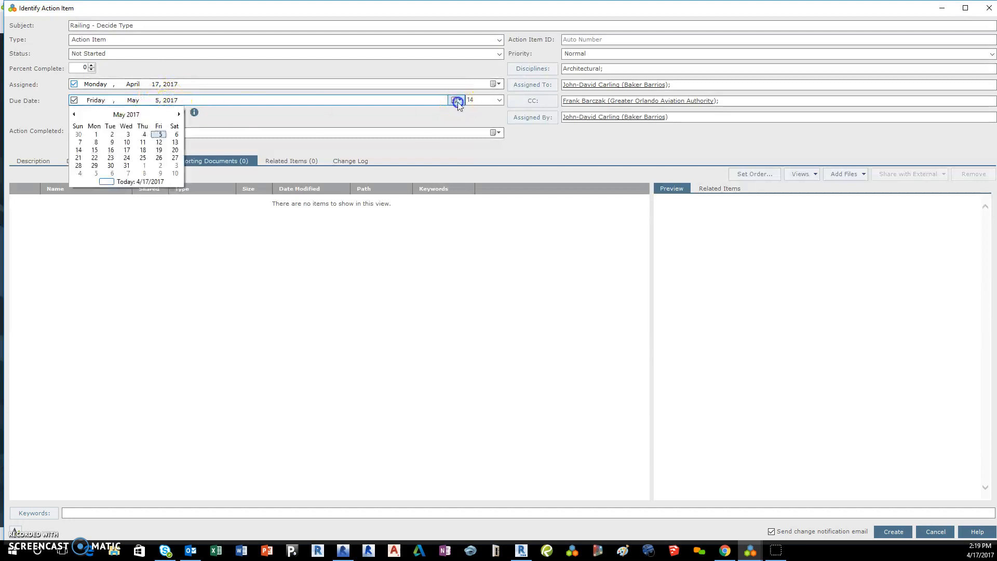
click(74, 115)
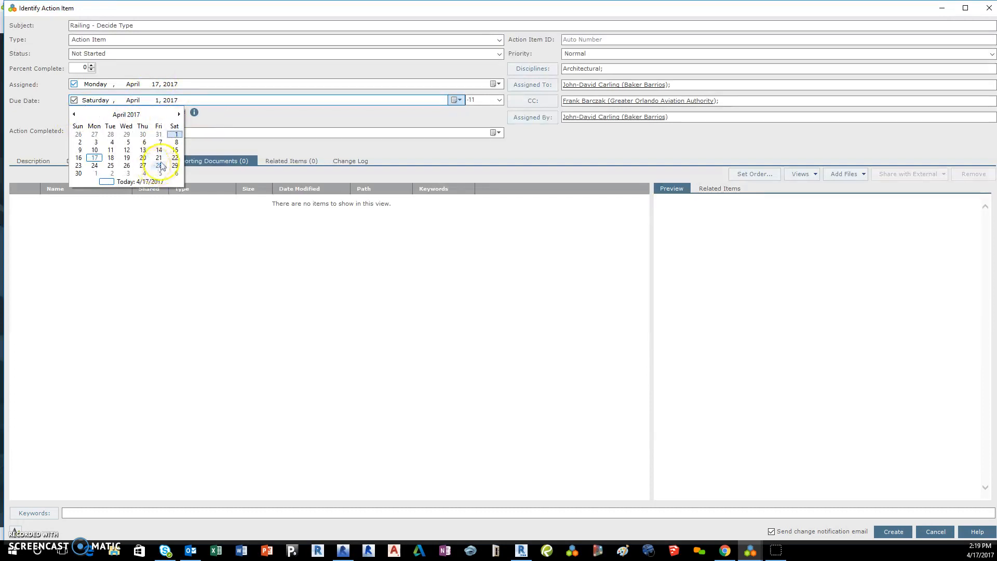
click(94, 166)
Try a reminder 2 days before the due date and turn off the change notification email.
click(74, 112)
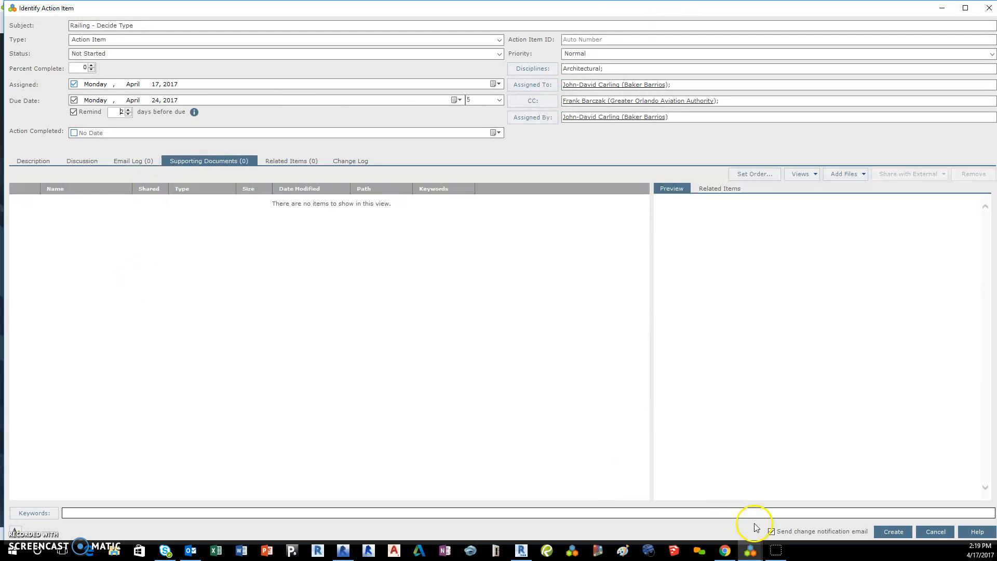
click(771, 532)
click(73, 112)
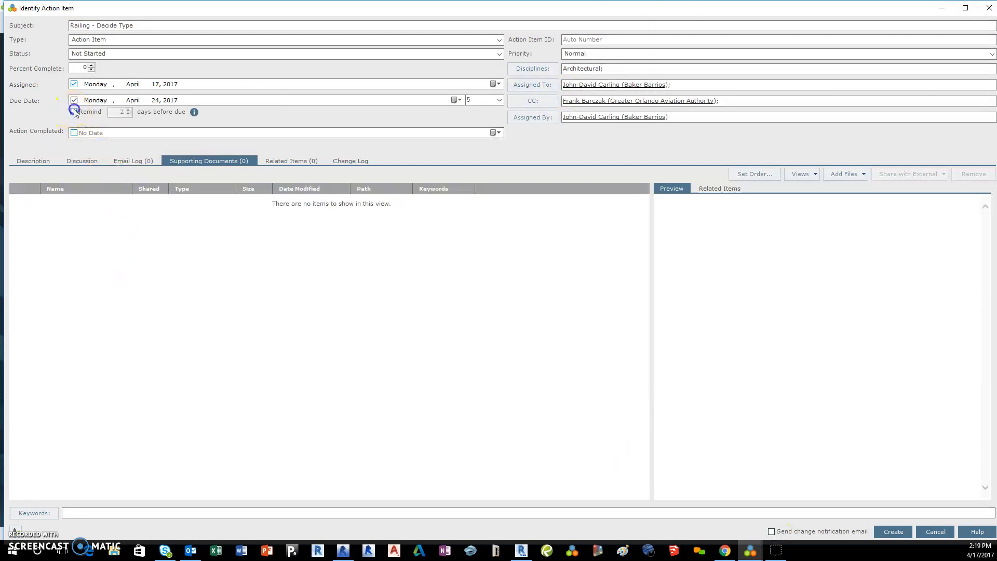
Replace the CC recipient with the Architectural team member from Baker Barrios found by filtering names on "br".
drag(730, 100, 549, 102)
key(BackSpace)
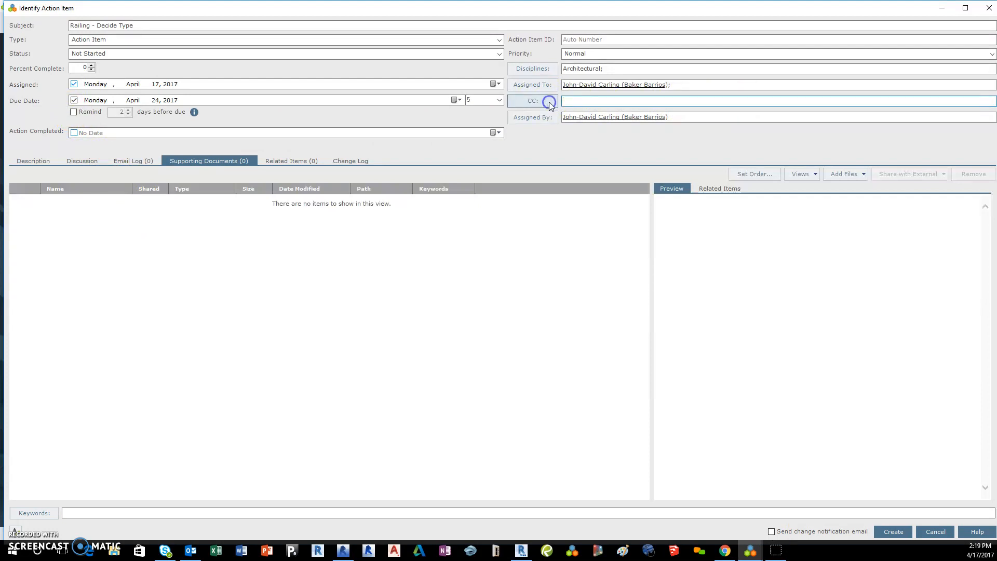
click(549, 102)
click(315, 110)
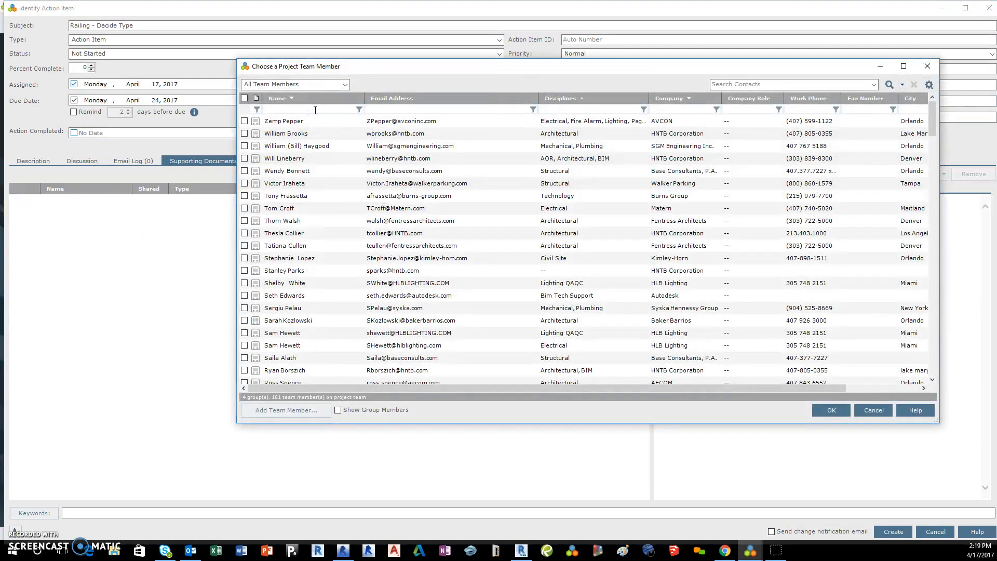
text(br)
click(244, 158)
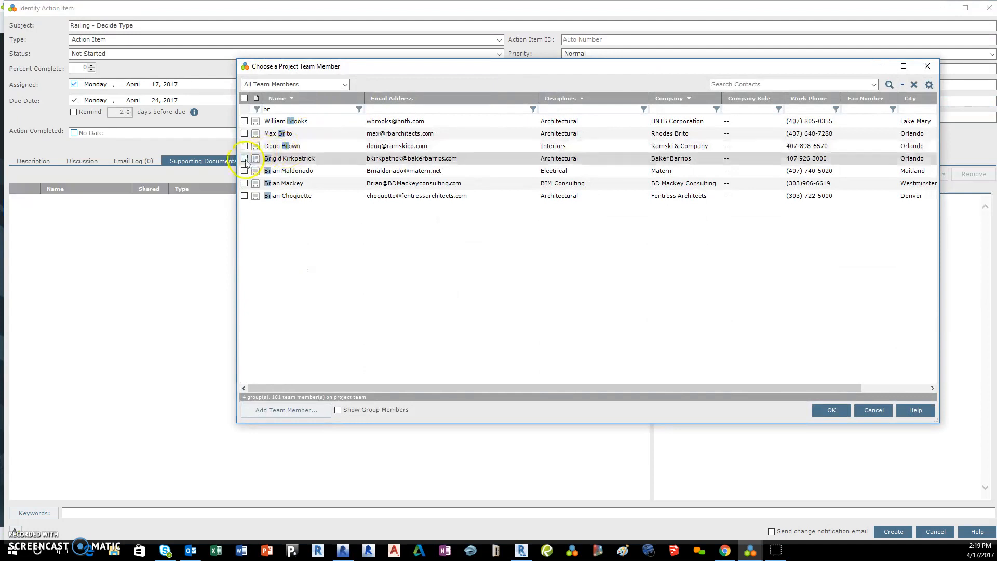
click(829, 410)
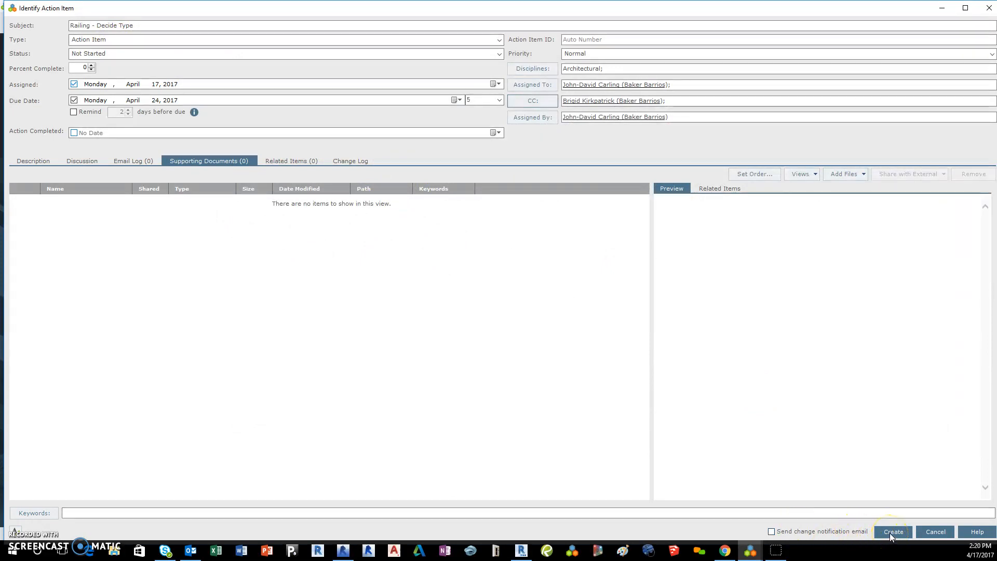
Enable the change notification email, check the description, and create the action item.
click(771, 531)
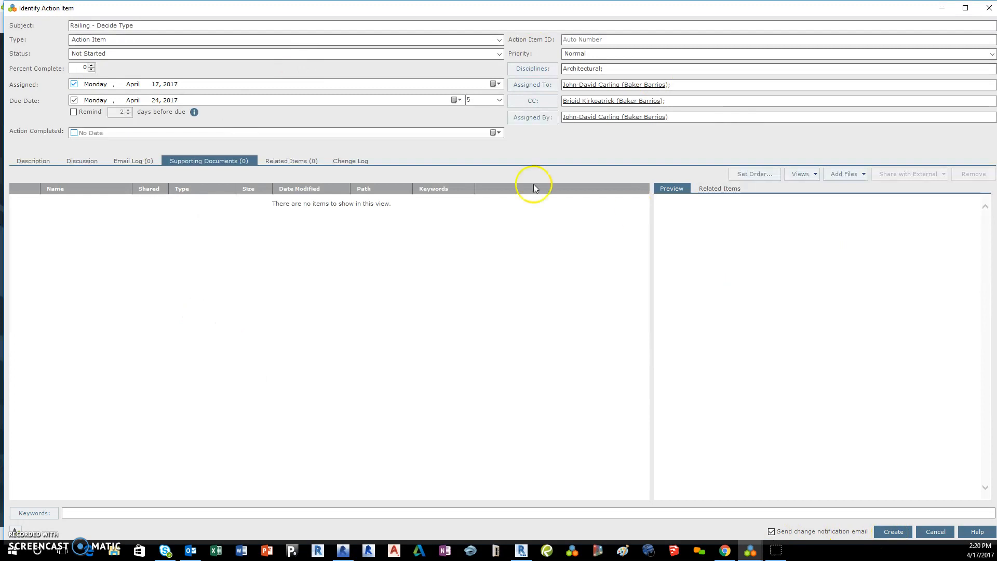
click(30, 160)
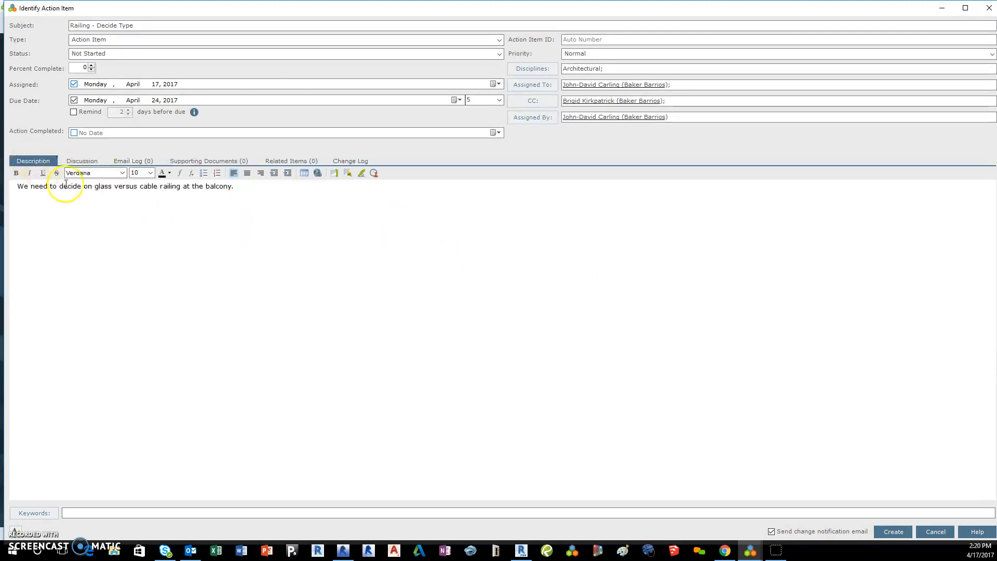
click(891, 532)
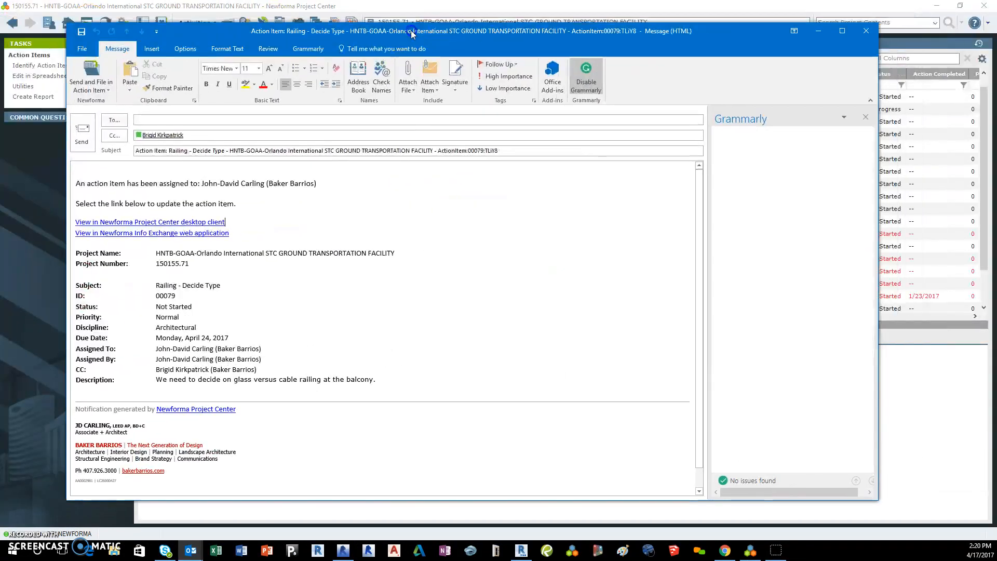
Color the description row red in the notification email and add "SEE BELOW" above the assignment text.
drag(377, 358, 147, 360)
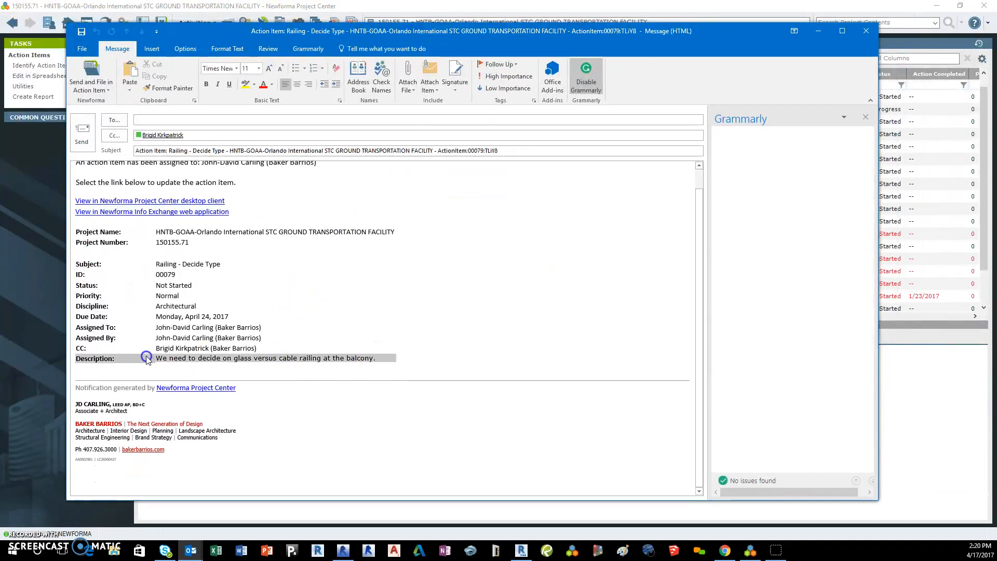
click(263, 85)
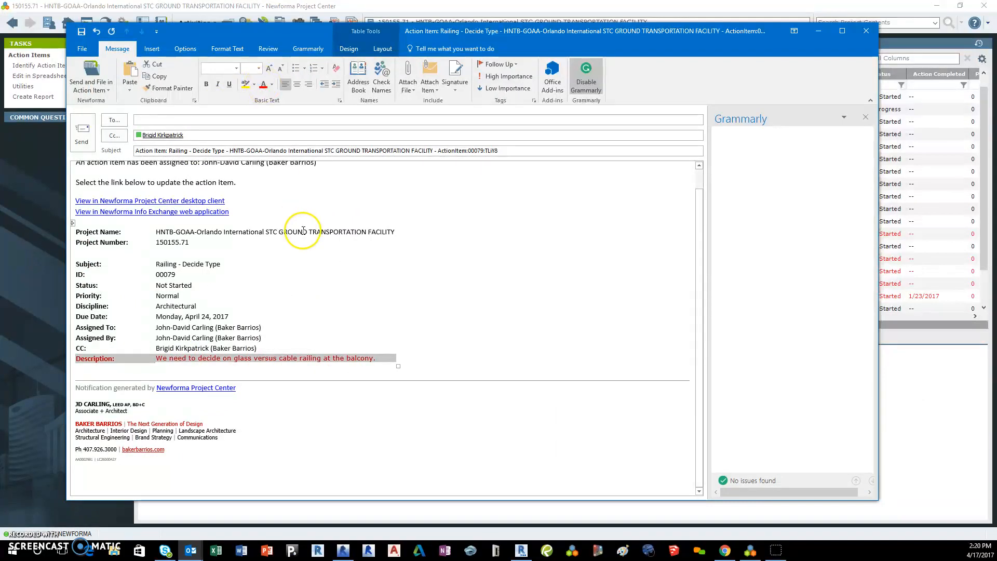
scroll(201, 196, up, 1)
click(113, 171)
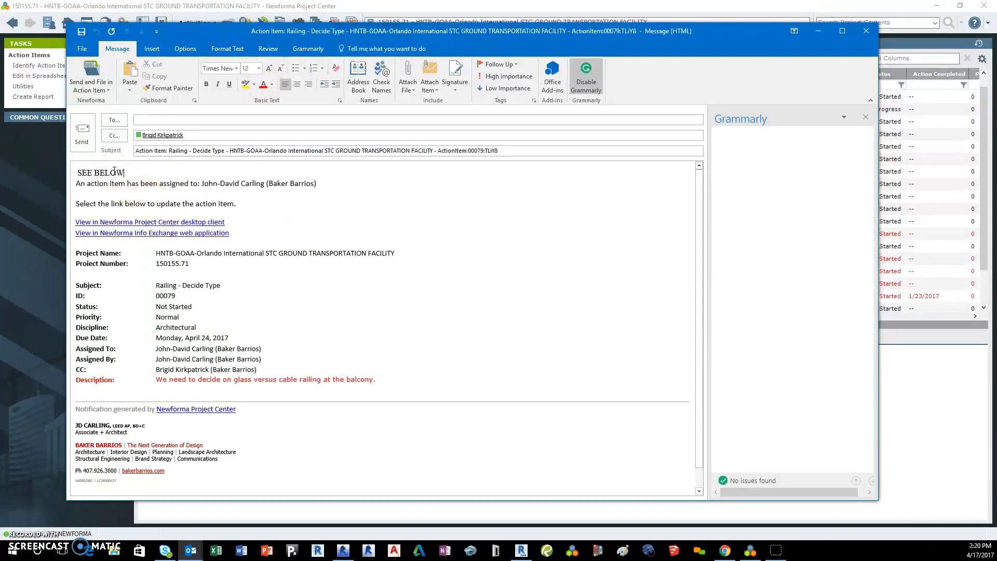
Color the "SEE BELOW" text red in the notification email, check the action item code in its subject, and close the message.
drag(124, 172, 72, 173)
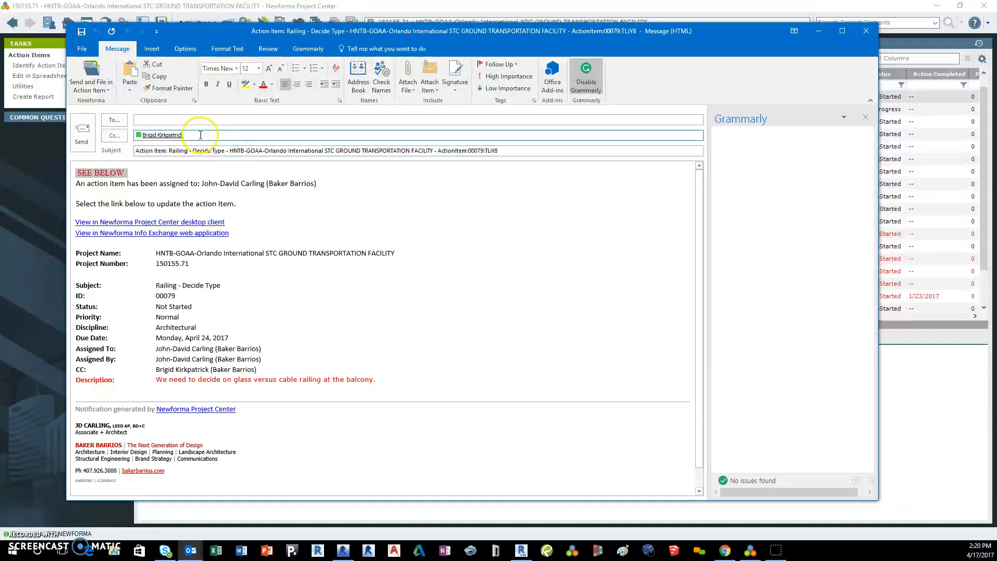
click(864, 32)
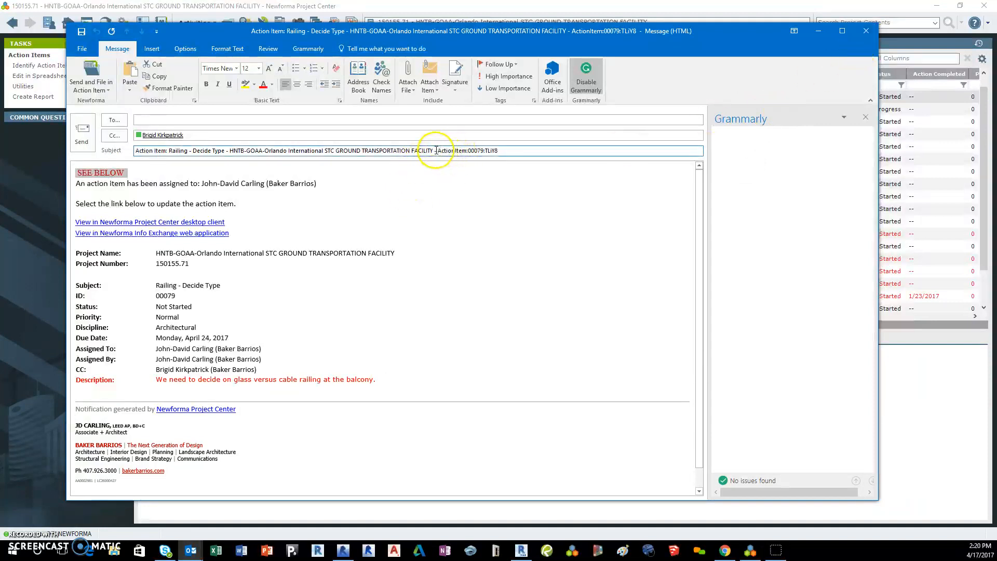
drag(436, 151, 519, 149)
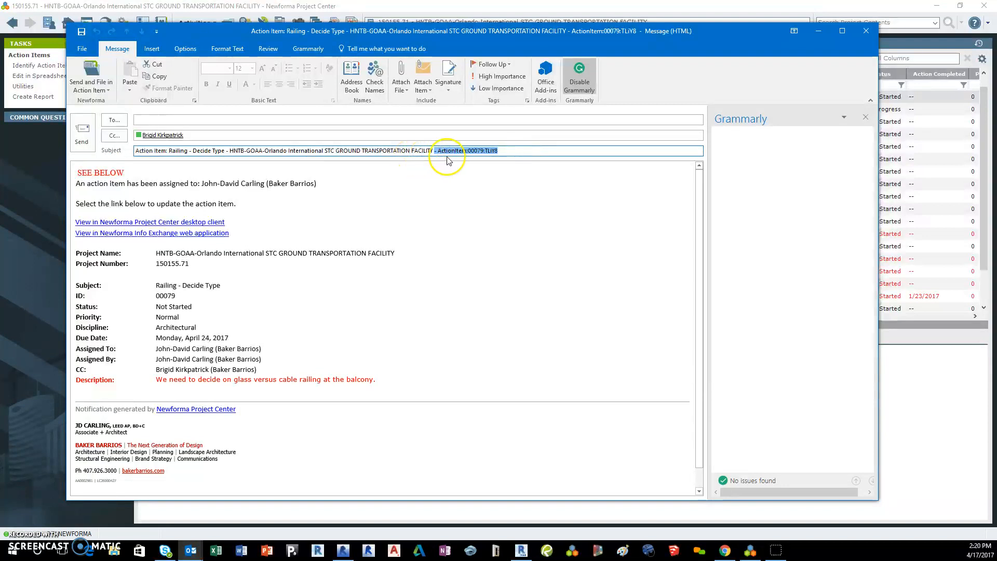
click(871, 33)
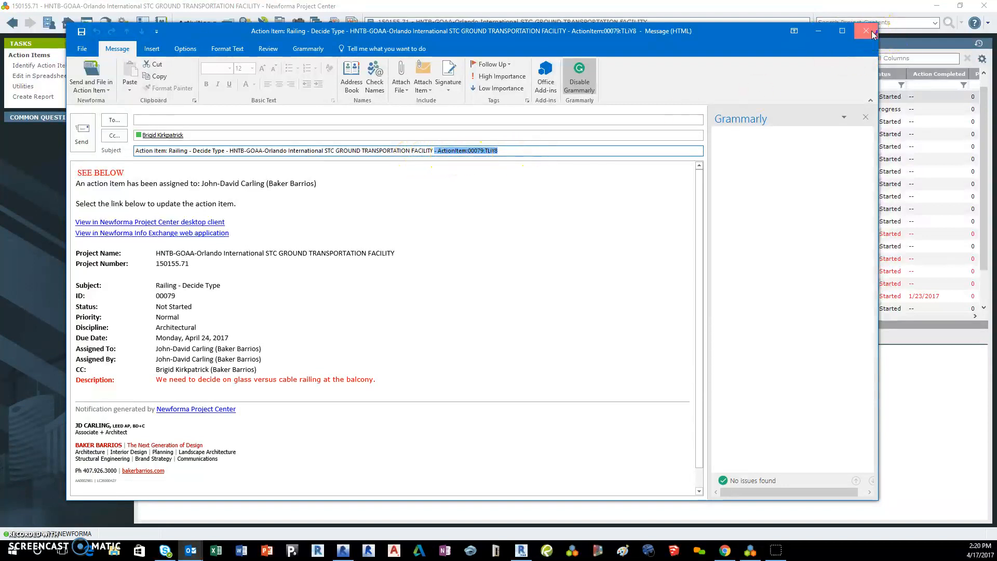
click(511, 305)
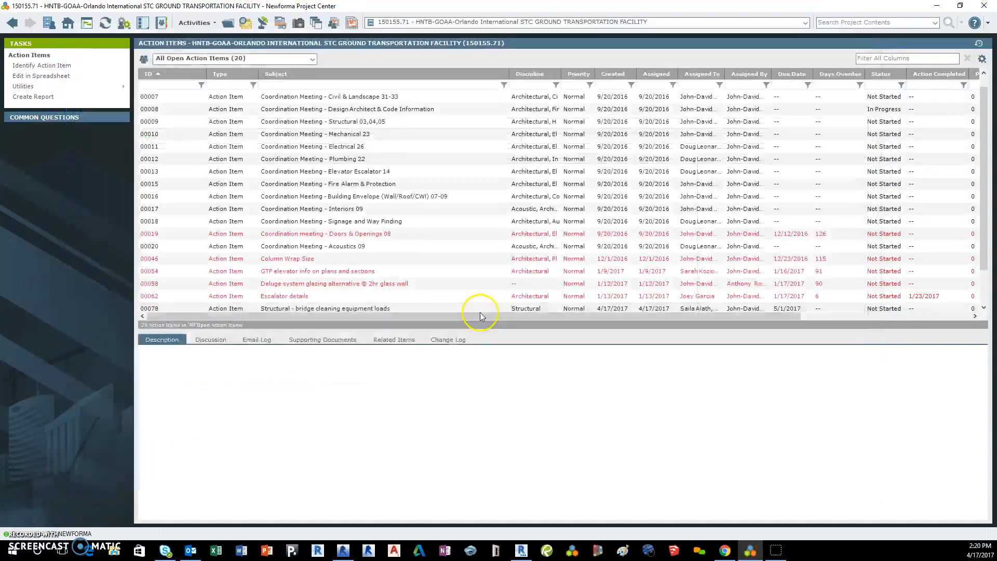
Select the "Railing - Decide Type" action item in the open action items list.
scroll(319, 293, down, 1)
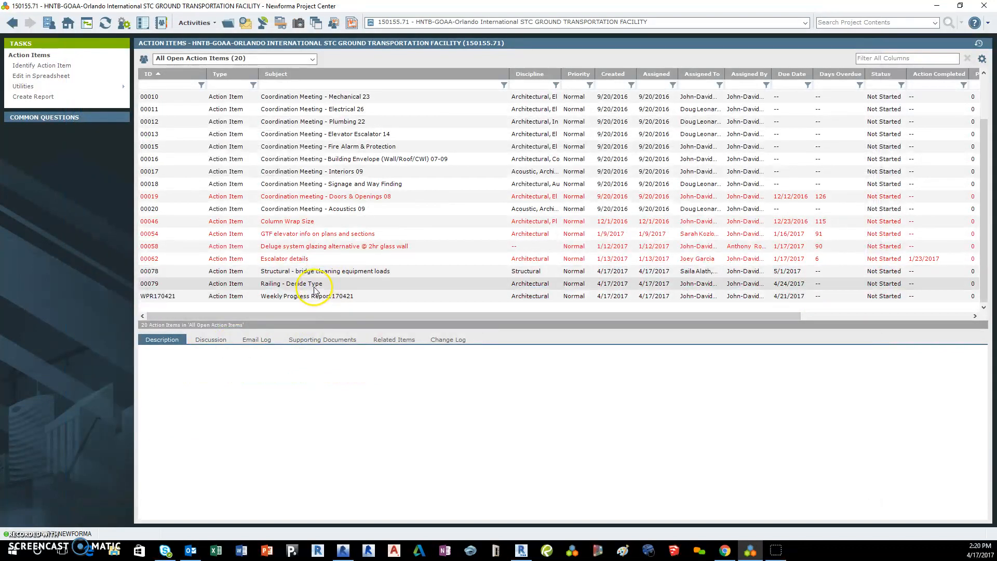
click(314, 286)
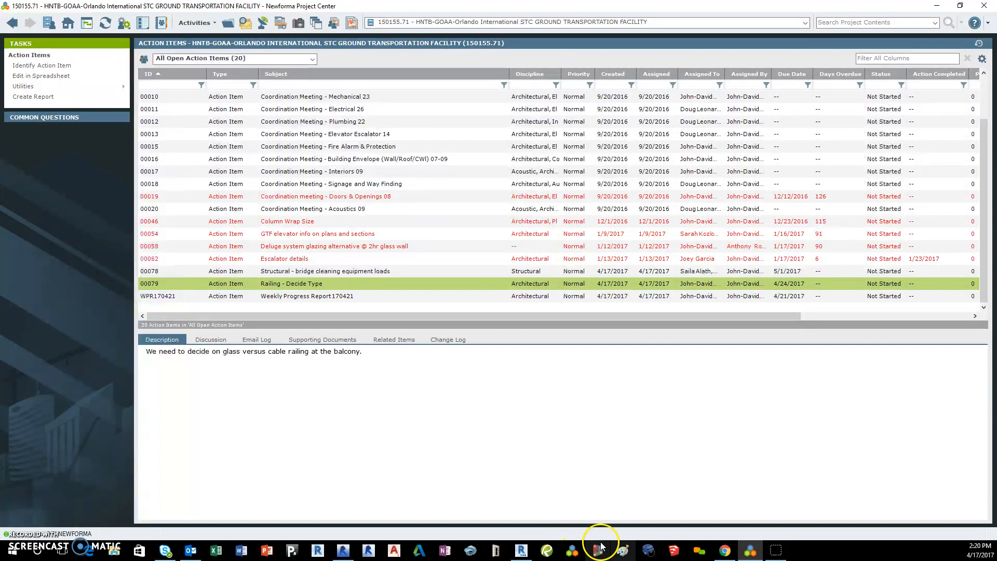
Switch to Paint, paste the screen capture, and crop it to the recorder's Record panel.
click(623, 550)
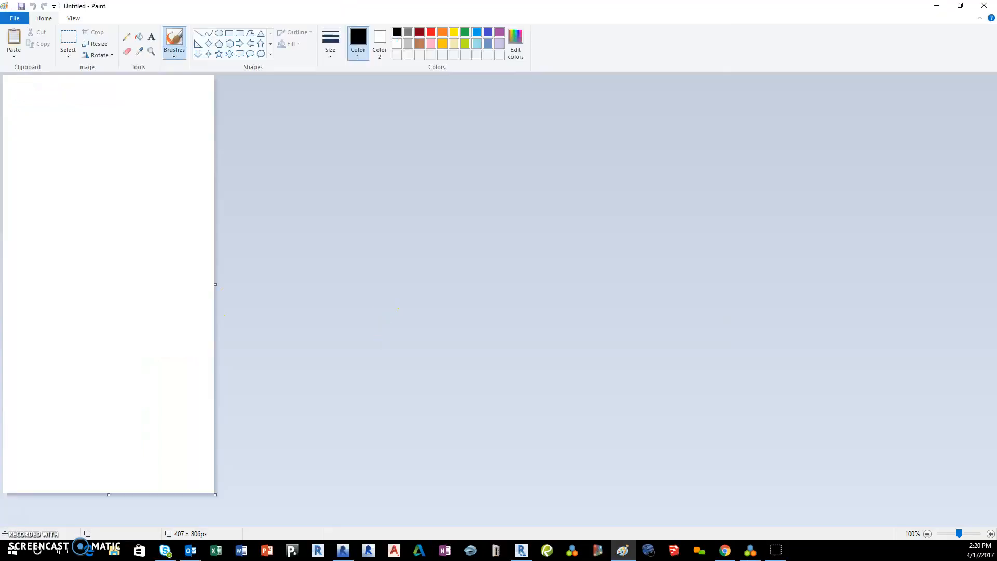
key(ctrl+v)
drag(547, 341, 269, 297)
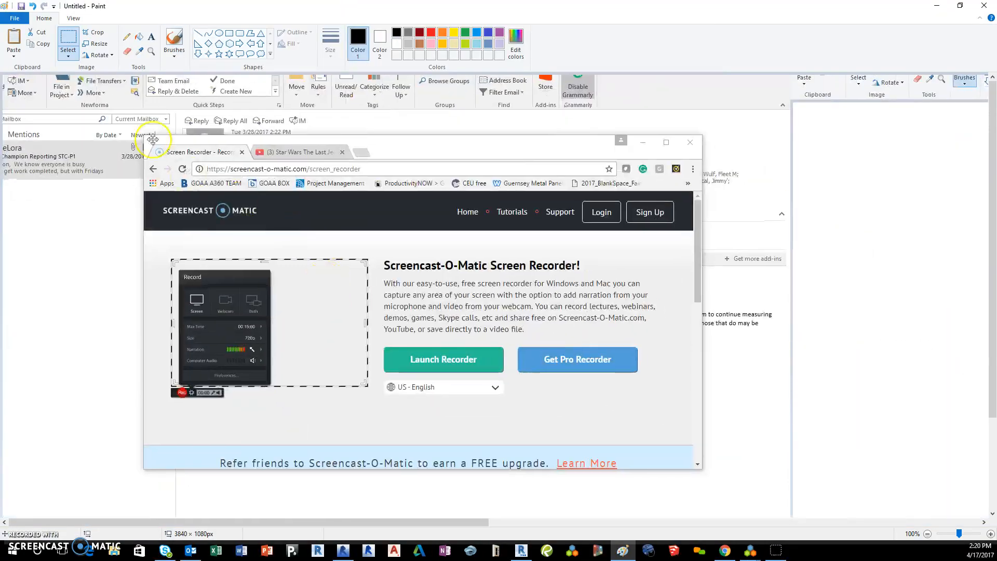
drag(179, 267, 273, 386)
click(95, 32)
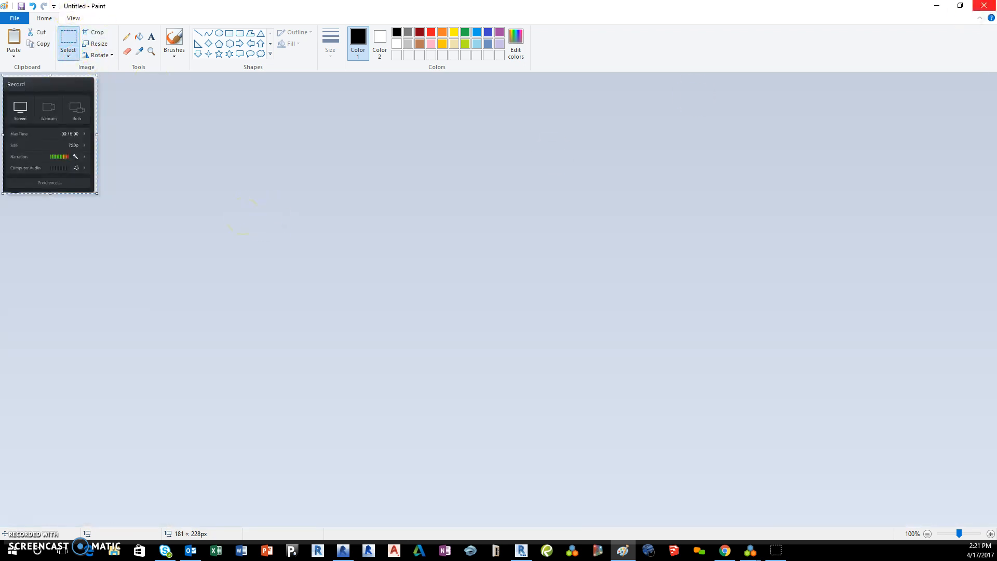
click(936, 6)
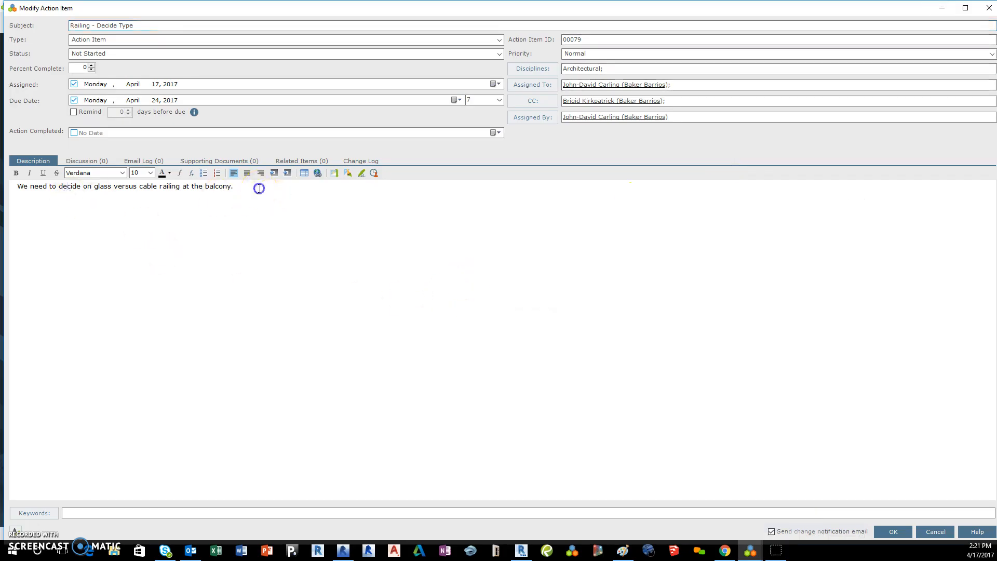
Paste the cropped image below the description of the "Railing - Decide Type" action item, resize it, and save the change.
key(Return)
key(ctrl+v)
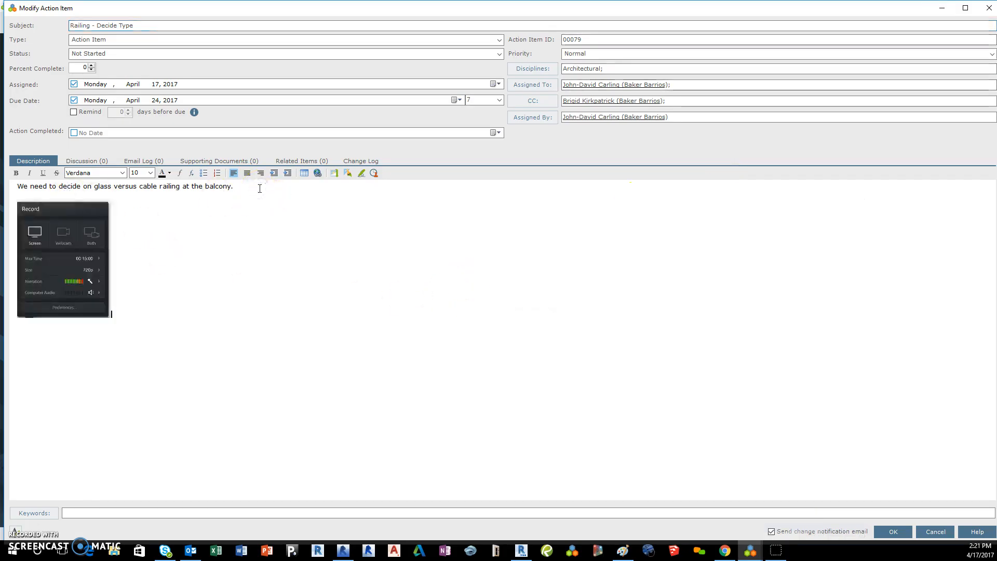
click(43, 234)
drag(109, 318, 252, 423)
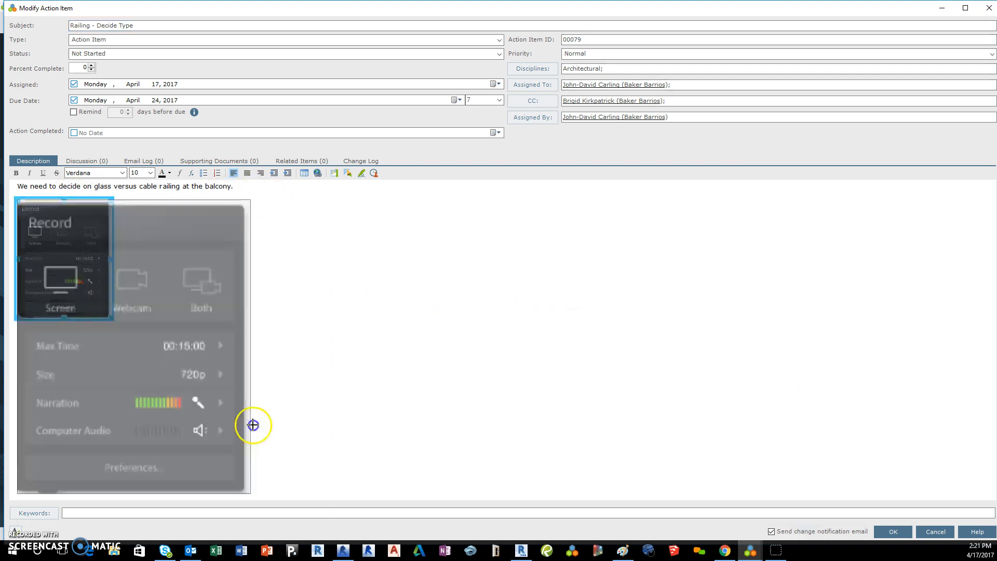
click(344, 340)
click(222, 316)
drag(254, 200, 114, 313)
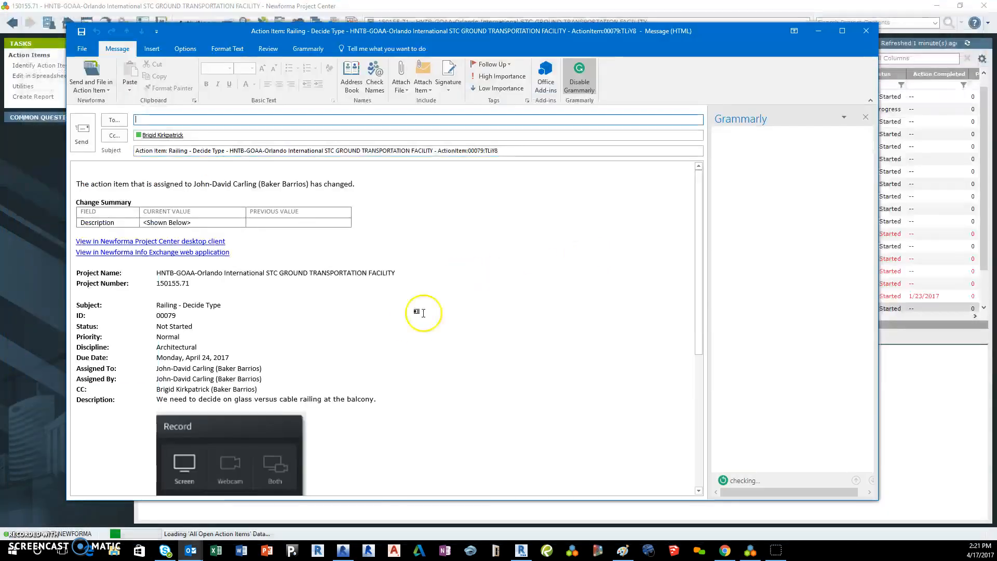
Review the change summary and embedded image in the change notification email, and close the message.
scroll(423, 311, down, 5)
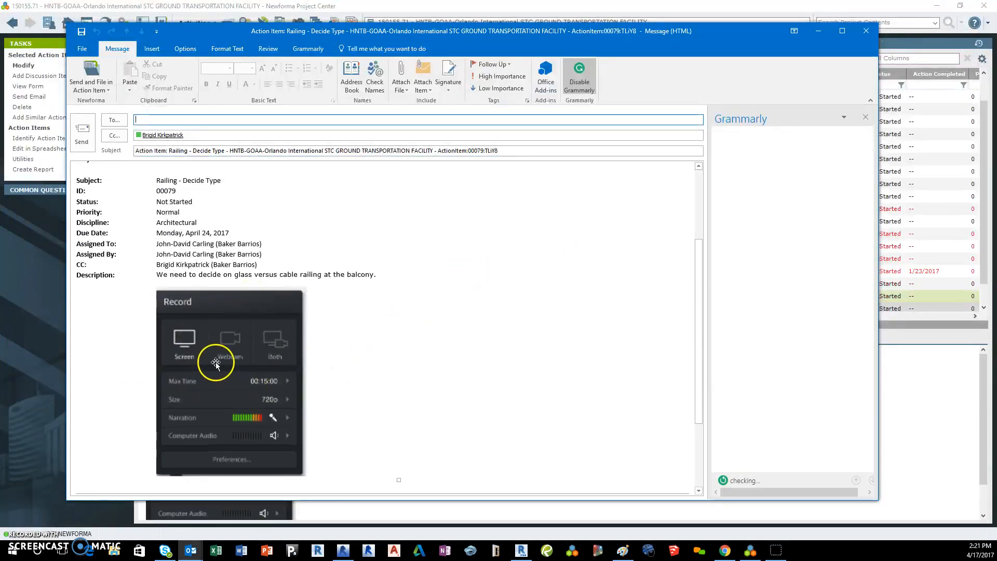
scroll(216, 359, up, 5)
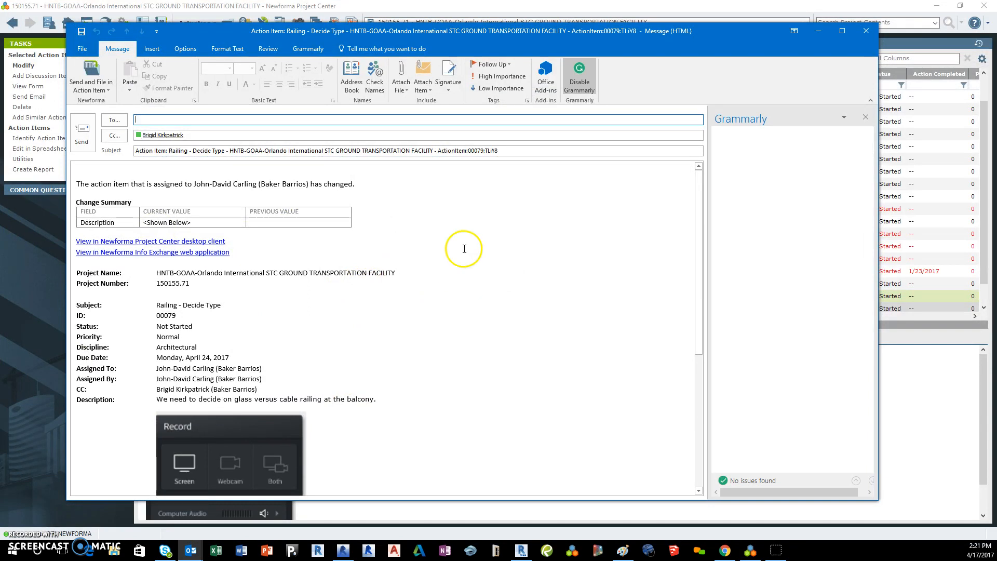
click(865, 31)
click(503, 304)
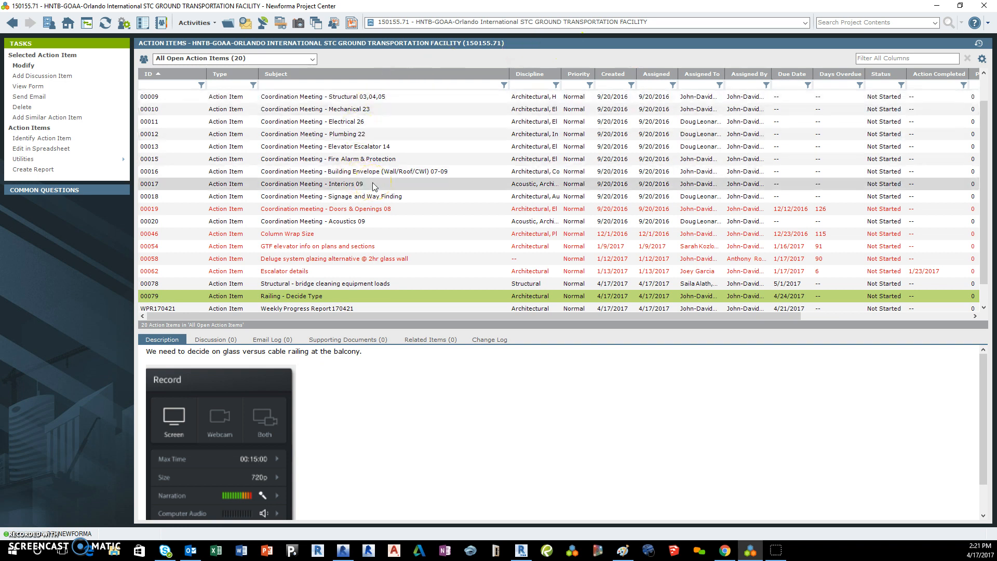
Sort the open action items by Assigned To, look through the assignees, and reverse the sort order.
scroll(493, 215, up, 2)
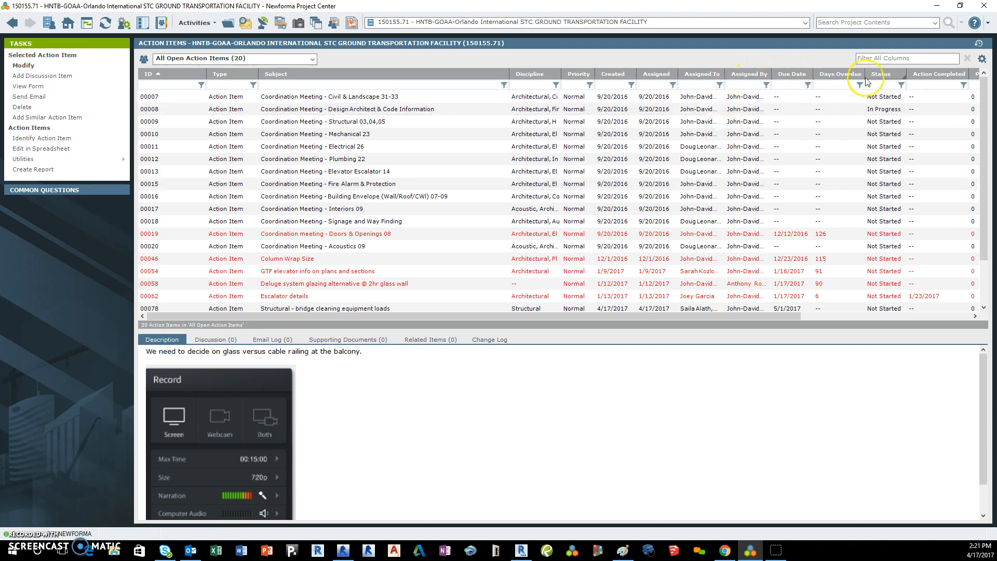
click(697, 76)
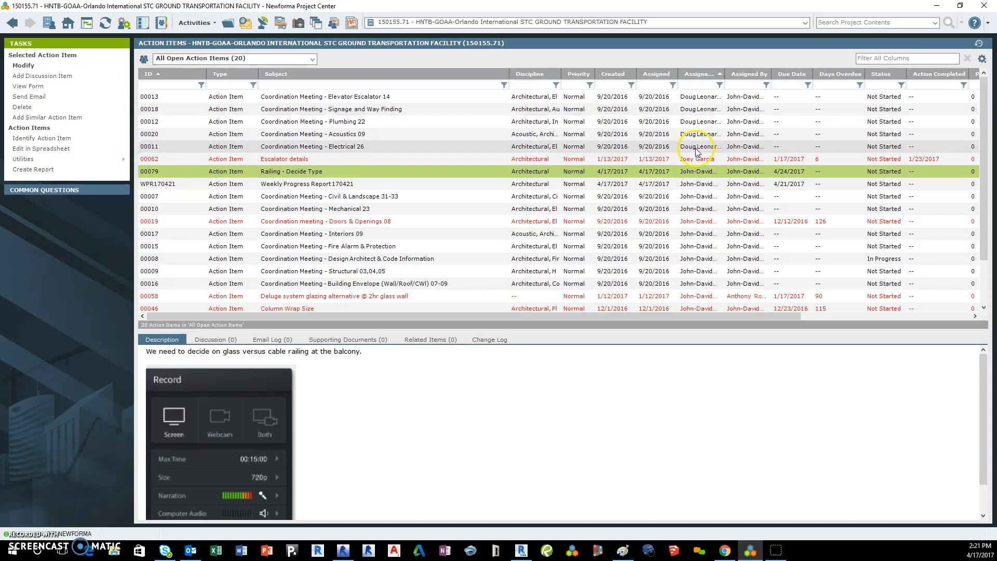
scroll(698, 255, down, 1)
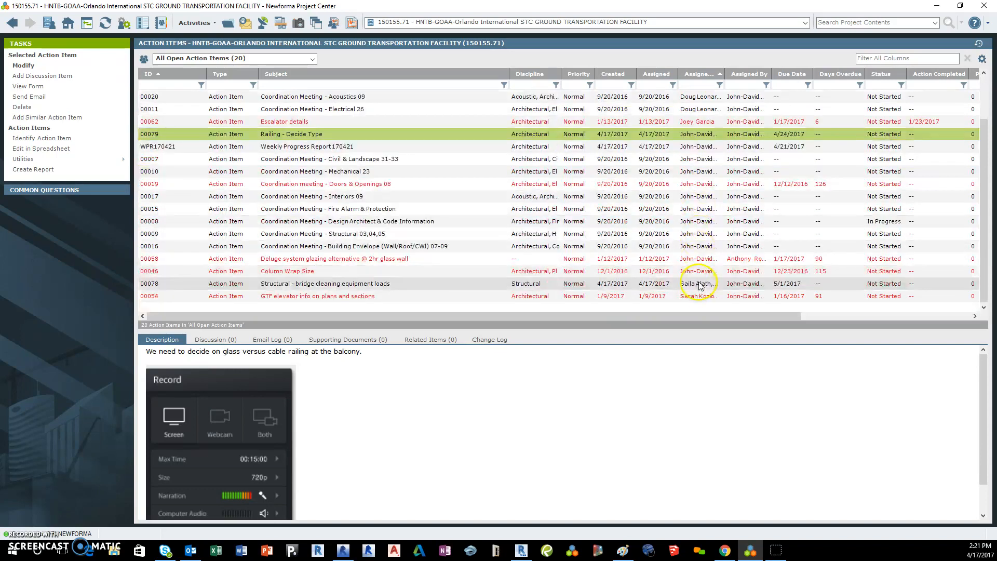
scroll(701, 228, up, 1)
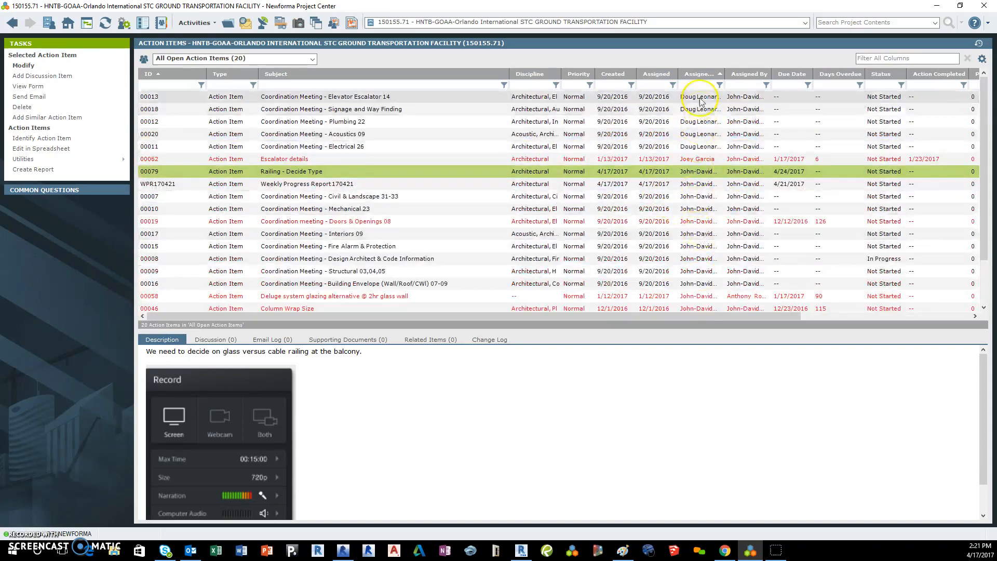
click(706, 75)
Sort the open action items by ID in descending order, and switch the sort to ascending.
click(153, 75)
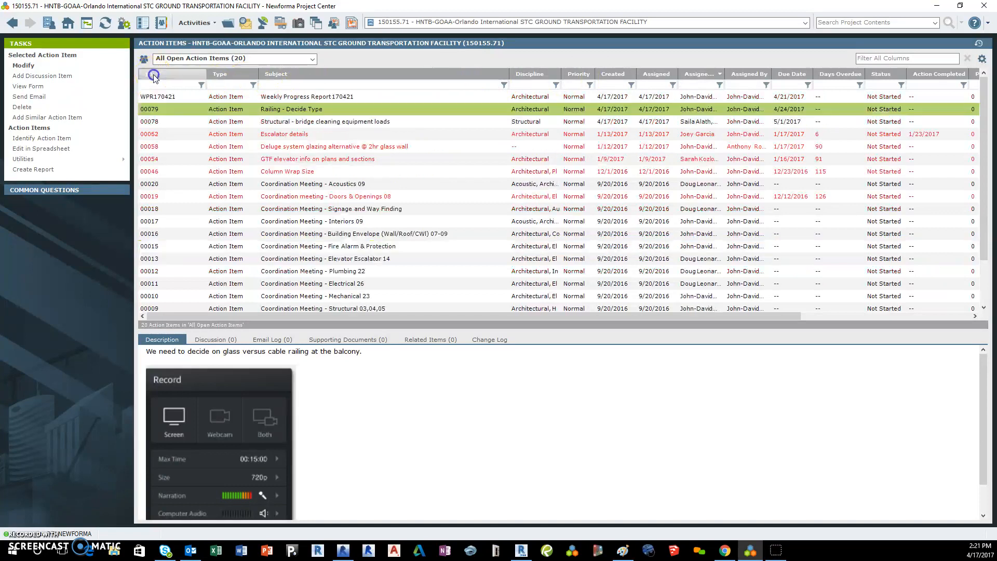
click(174, 161)
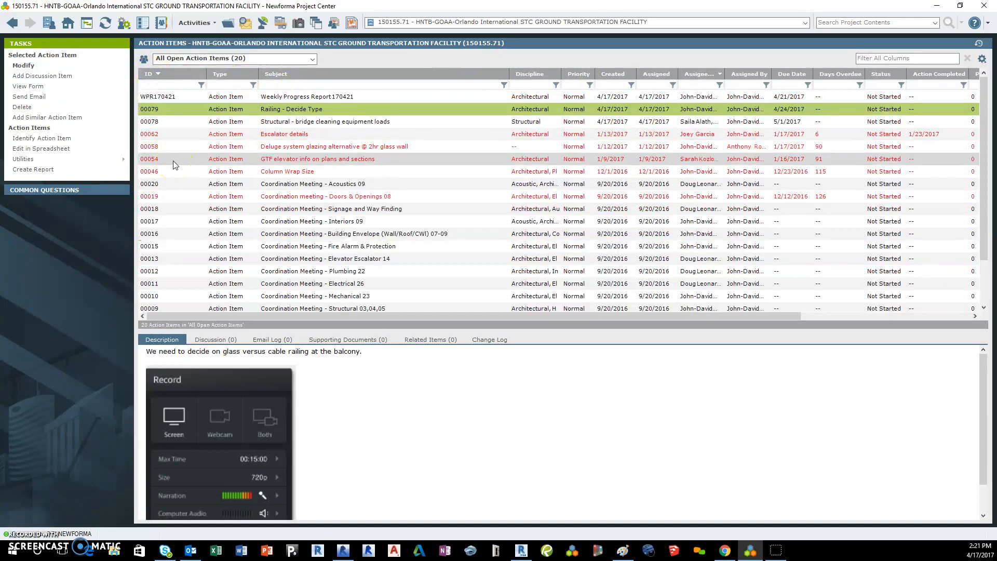
scroll(166, 257, down, 1)
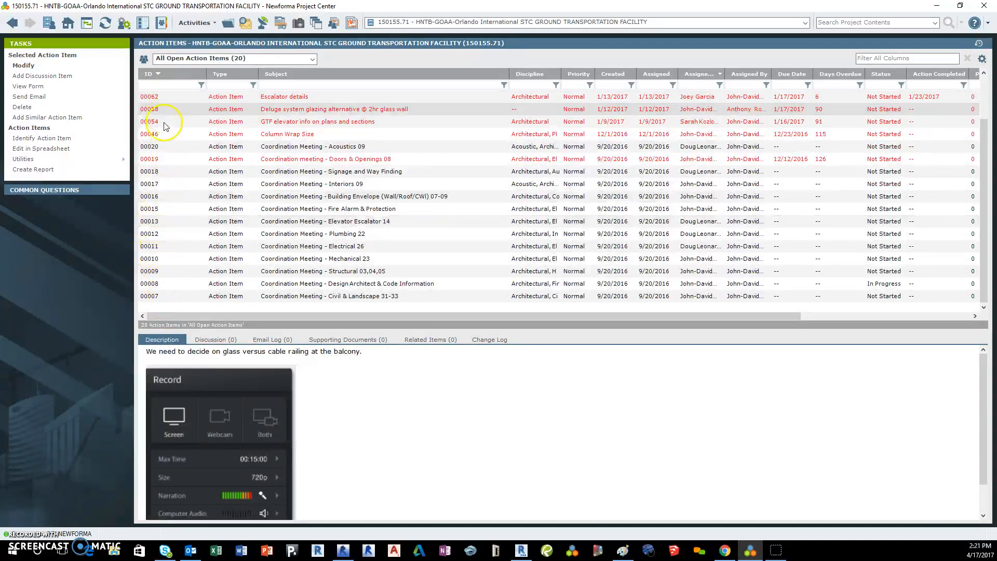
click(165, 74)
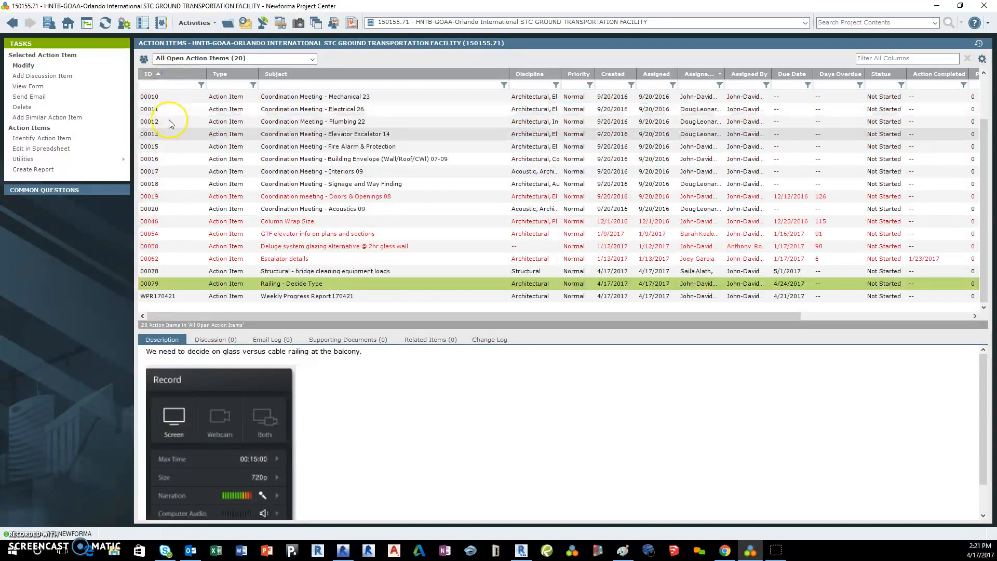
Look through the open action items and go back to the project home page.
scroll(182, 218, up, 1)
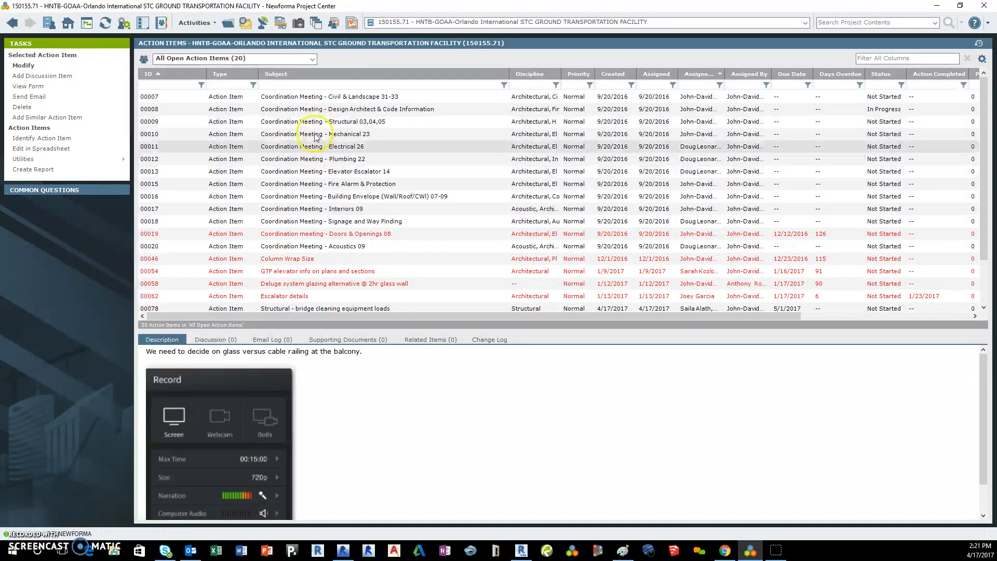
scroll(313, 300, down, 1)
scroll(305, 134, up, 1)
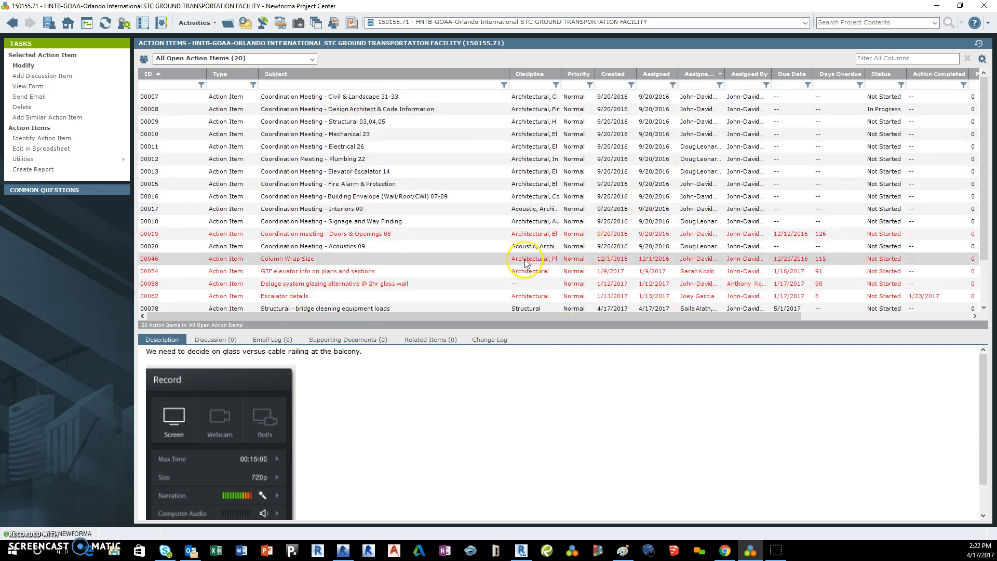
click(408, 259)
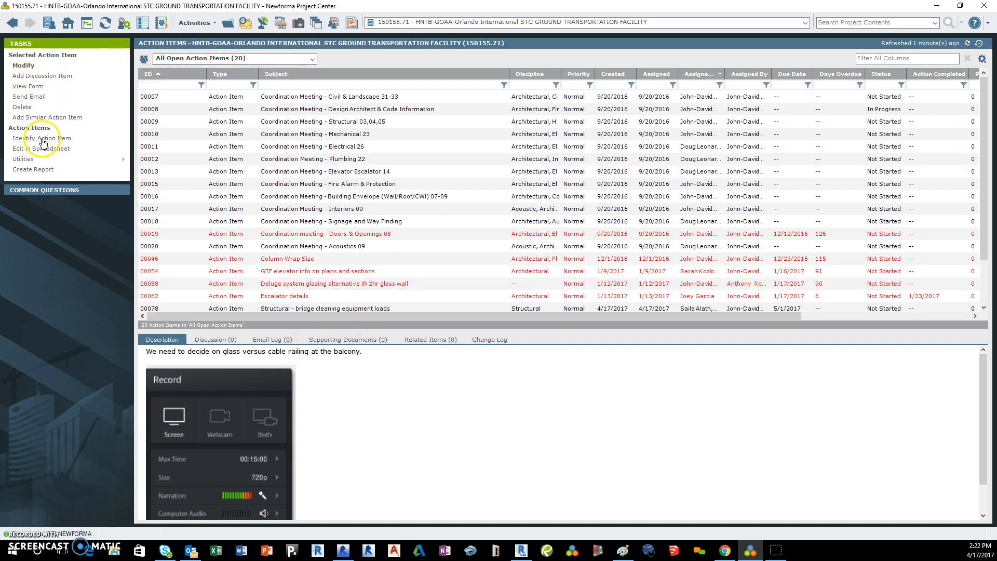
click(12, 22)
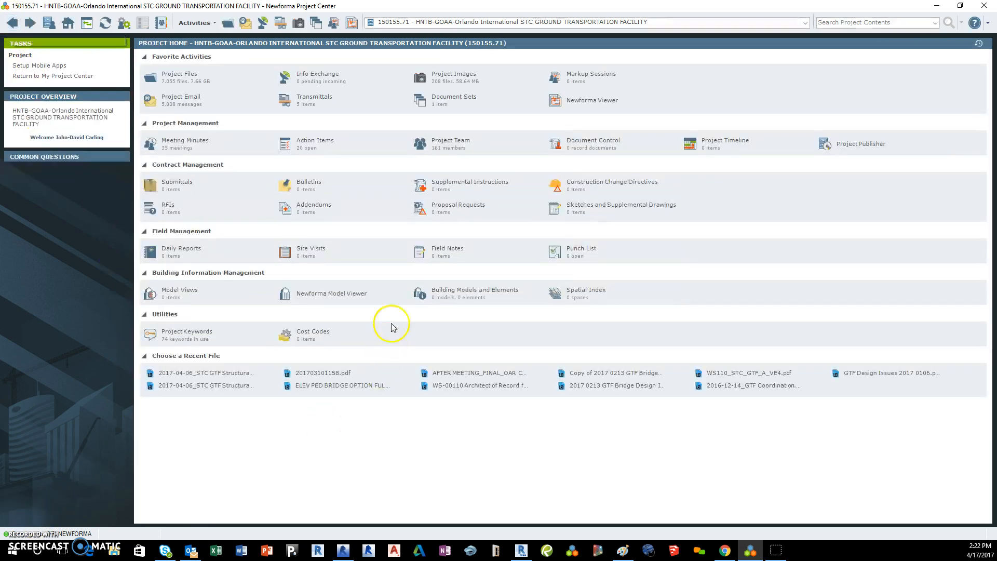